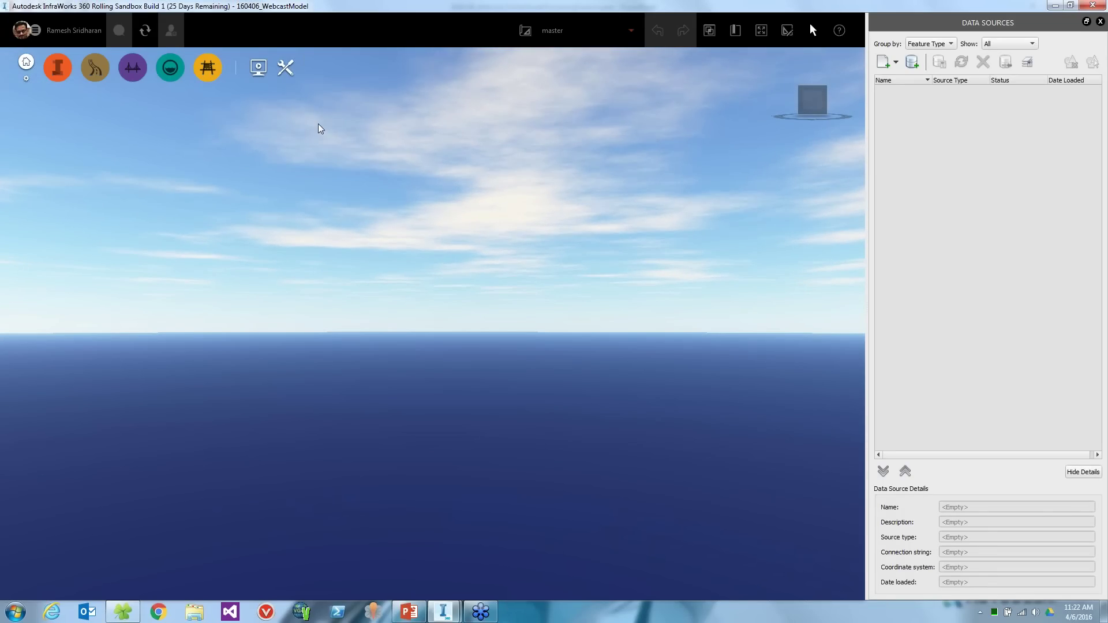
Add CA_Data.rcs from D:\Datasets\PointCloudProcessing\Data2 as a point cloud data source
click(895, 62)
click(904, 199)
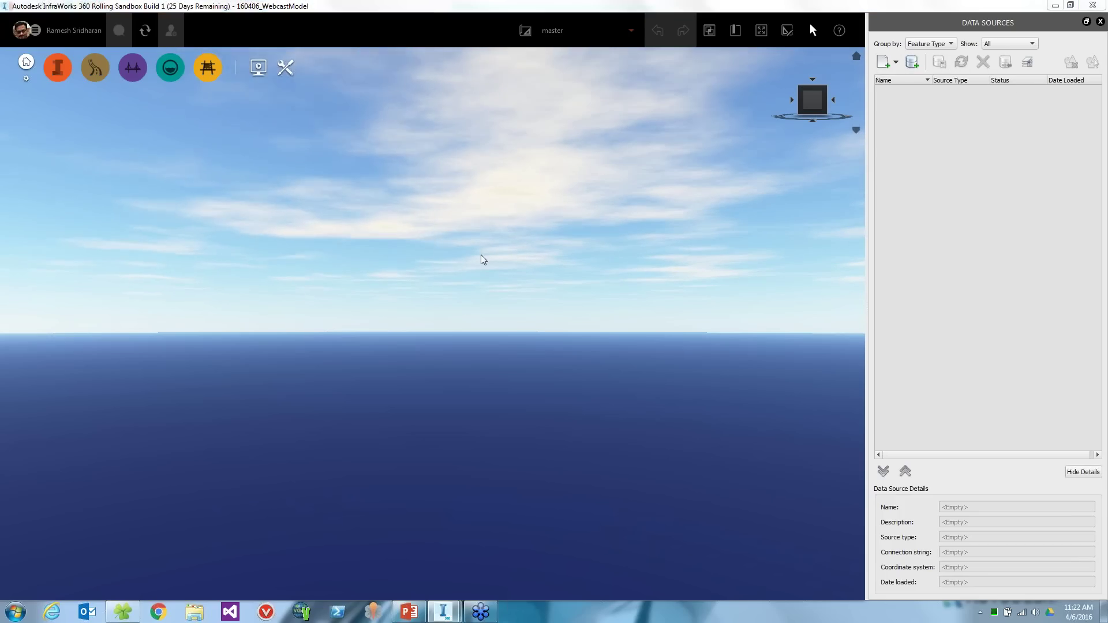
scroll(69, 197, down, 4)
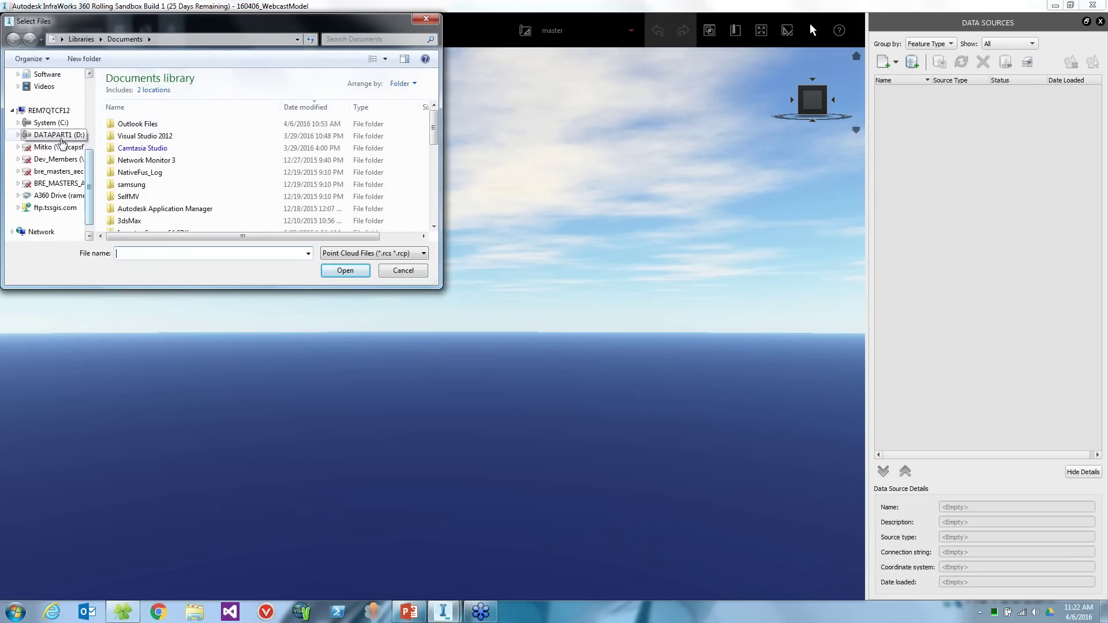
click(57, 135)
double_click(131, 116)
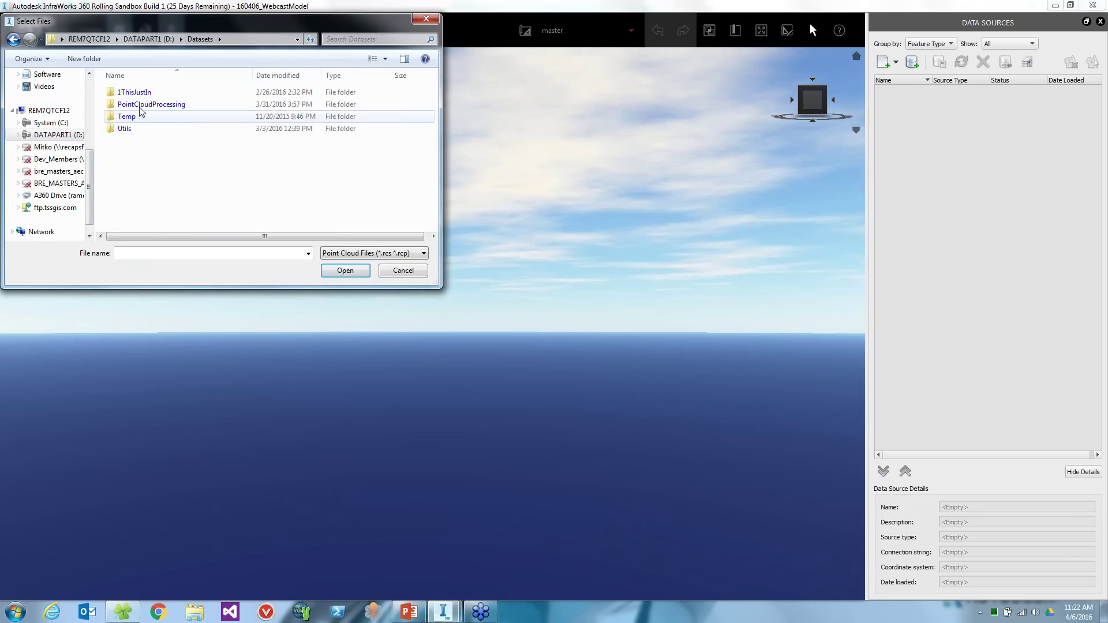
double_click(141, 105)
double_click(145, 105)
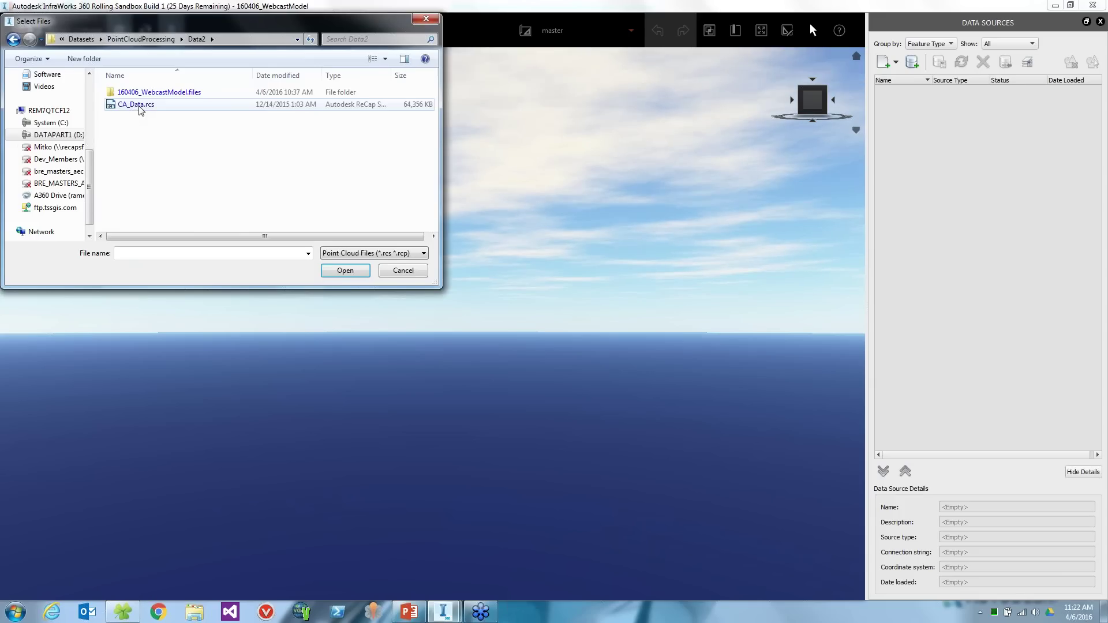
double_click(134, 105)
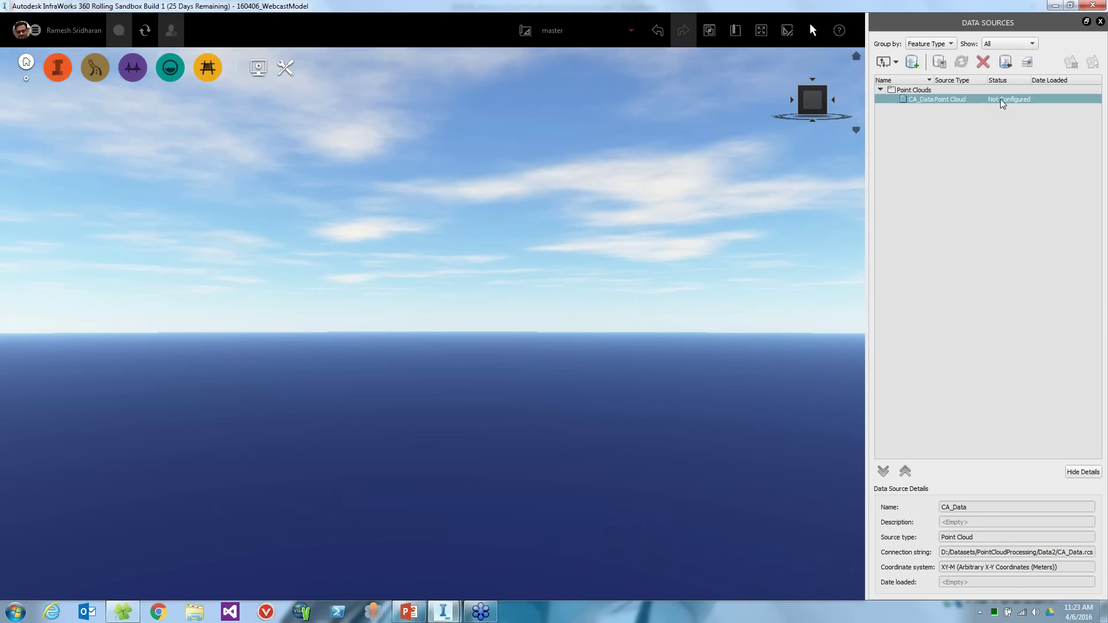
Configure CA_Data with the CA83-VI coordinate system and import it with Close & Refresh
right_click(951, 100)
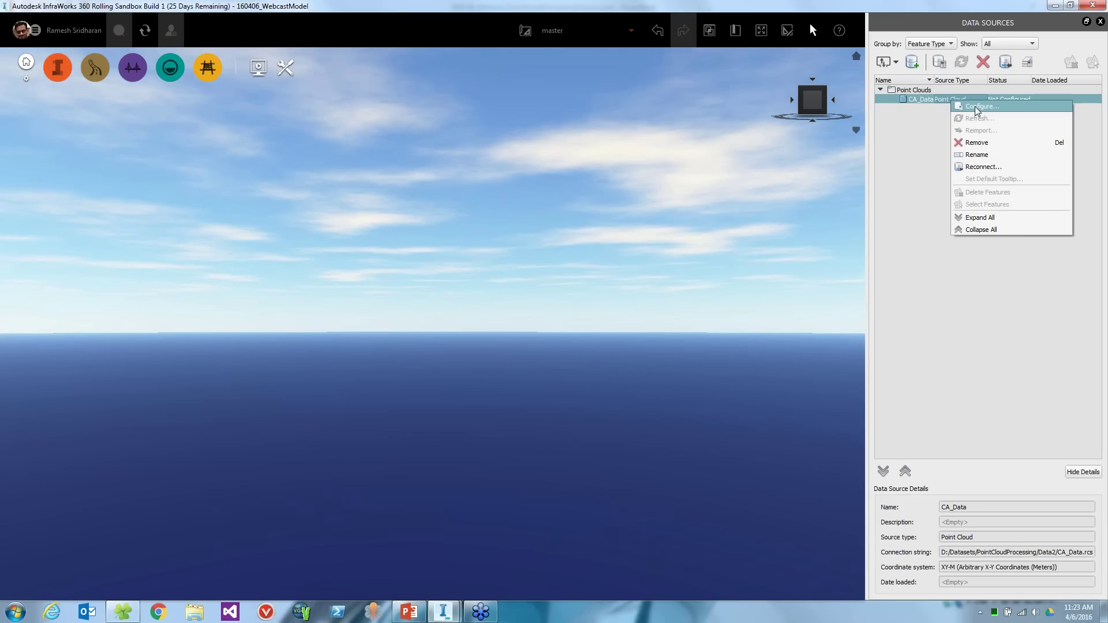
click(981, 106)
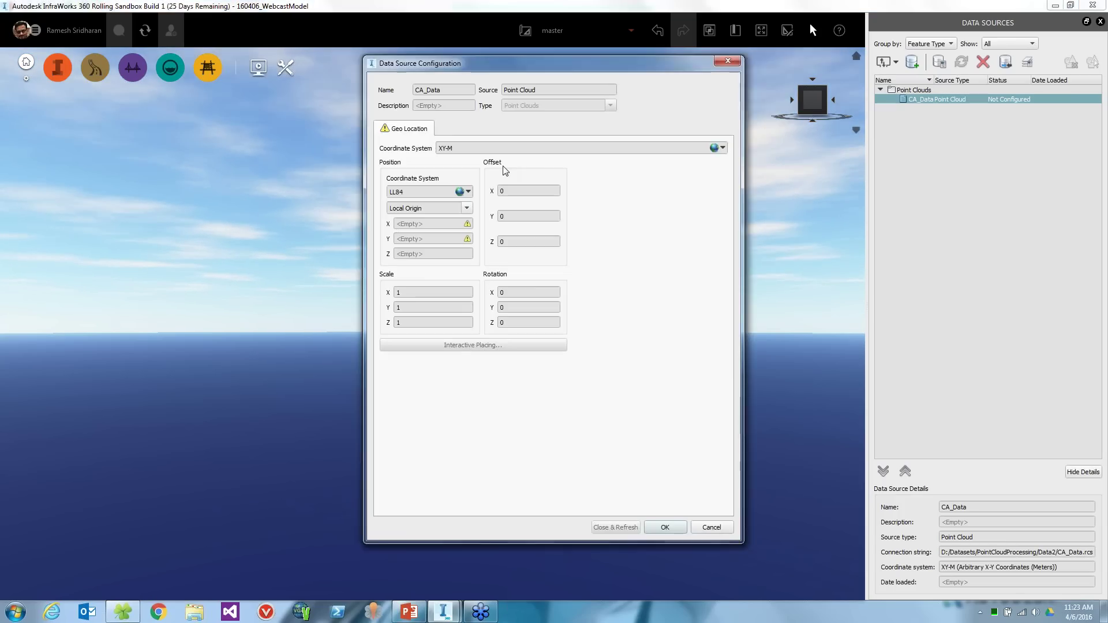
click(722, 148)
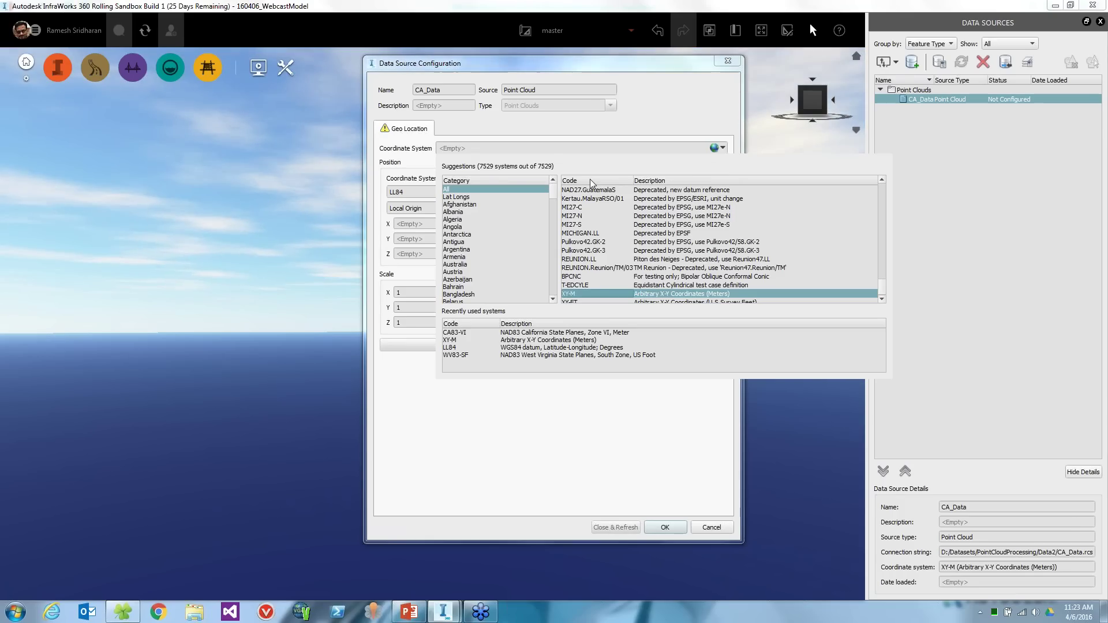
click(460, 333)
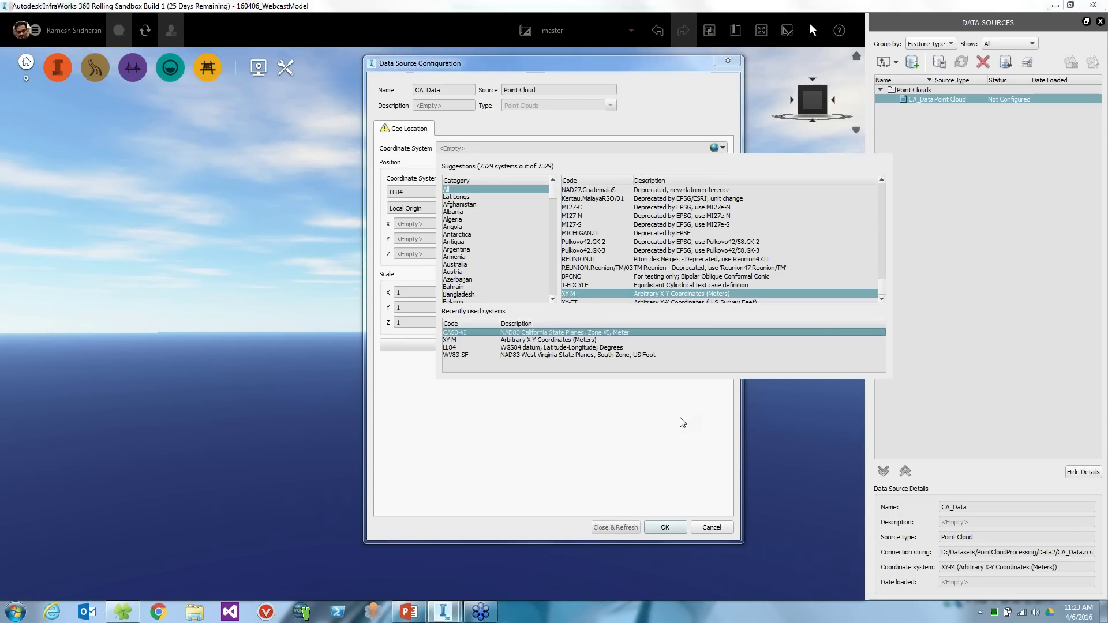
double_click(517, 335)
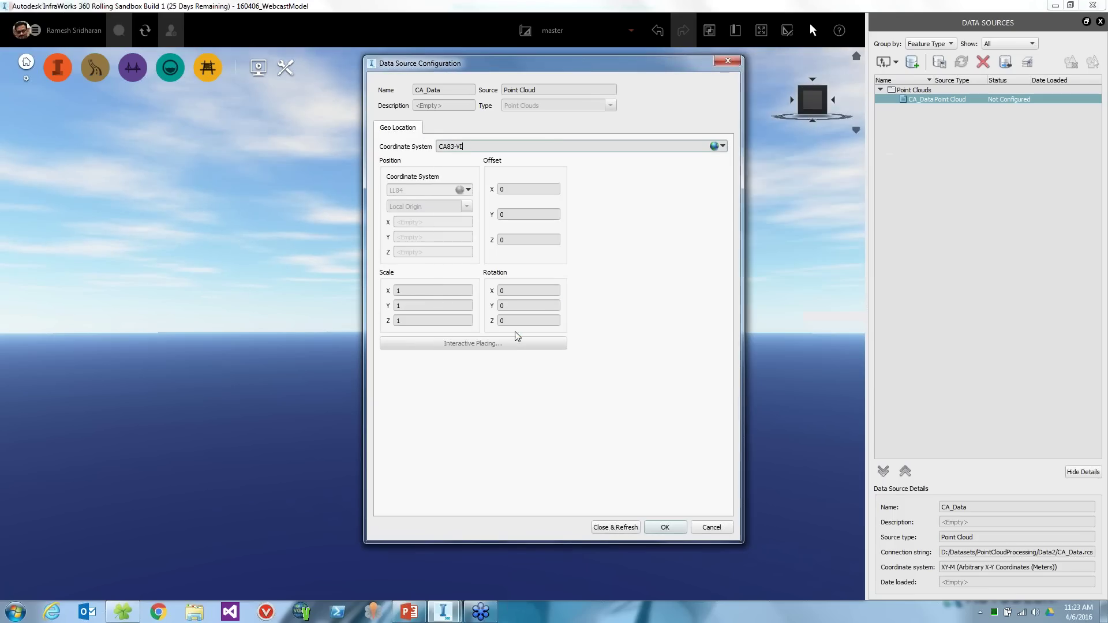
click(615, 528)
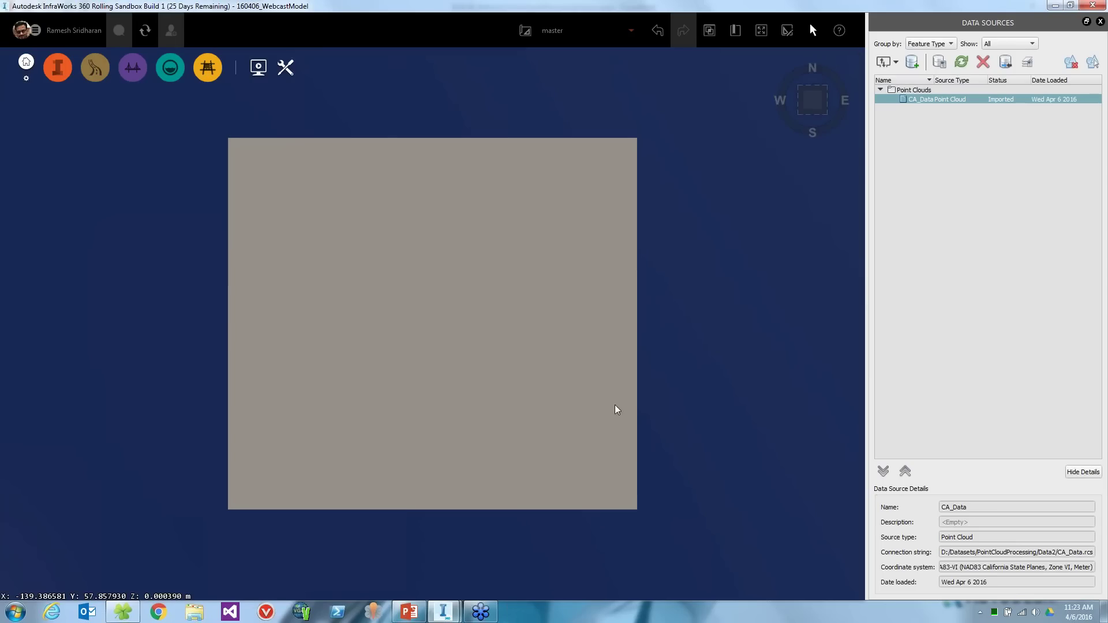
Tilt and zoom the view in on the street point cloud
middle_drag(614, 404, 516, 362)
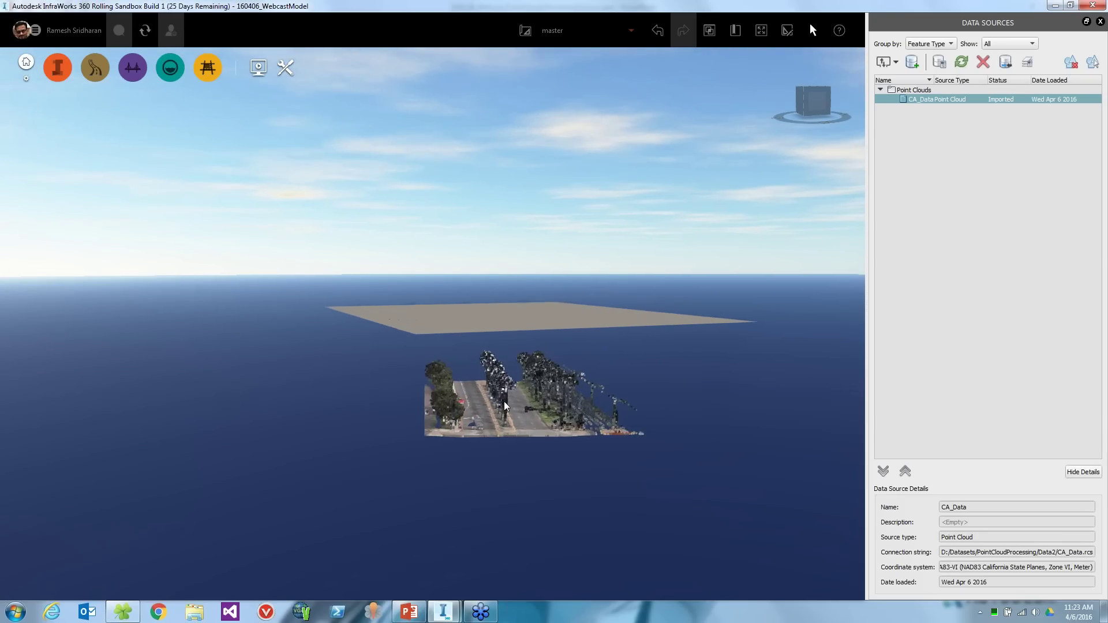
scroll(503, 400, up, 2)
scroll(504, 403, up, 2)
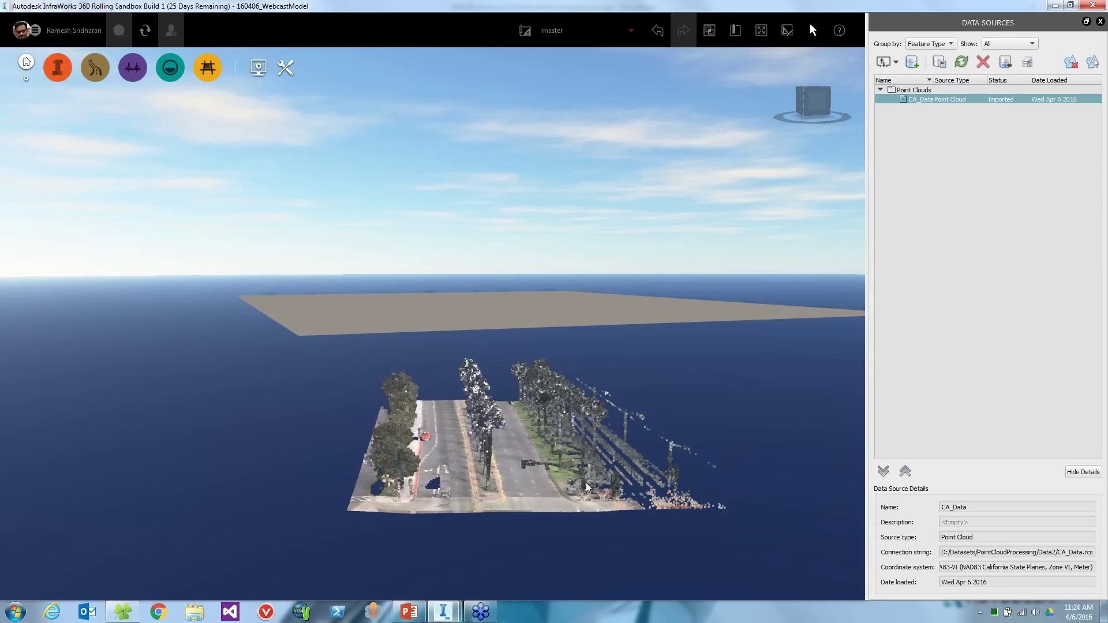
Expand the model tools and open the Analyze tool group
right_click(573, 454)
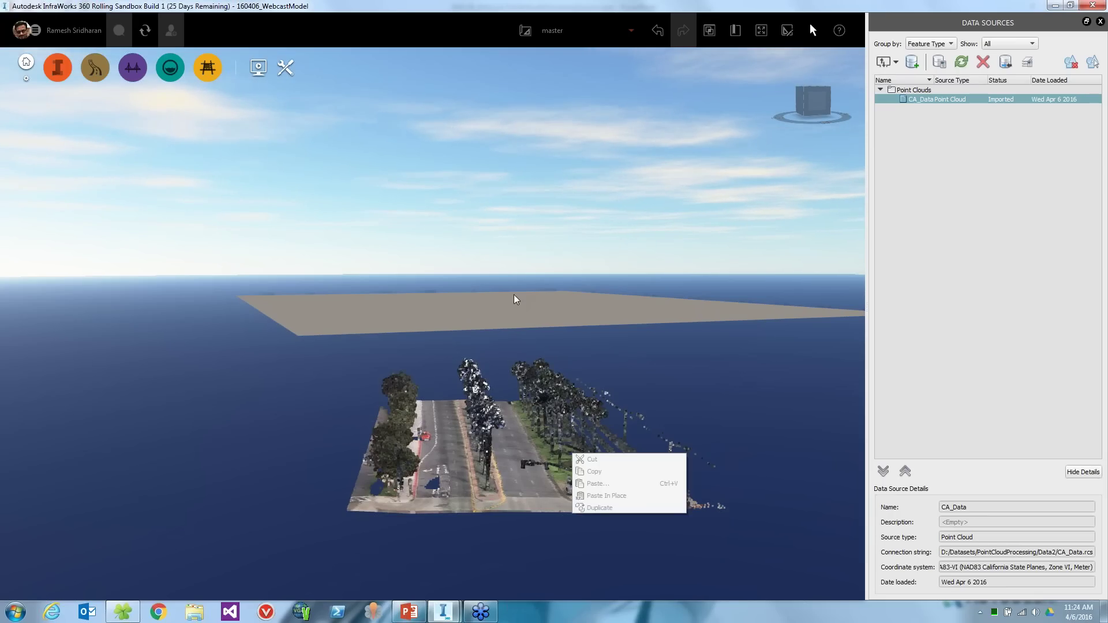
click(58, 70)
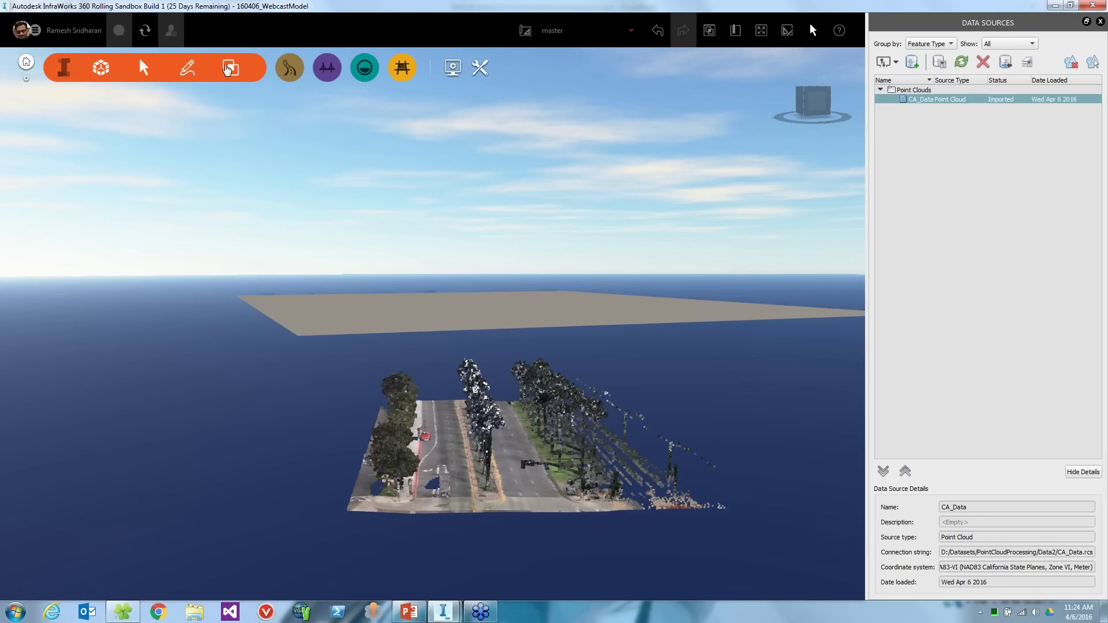
click(229, 70)
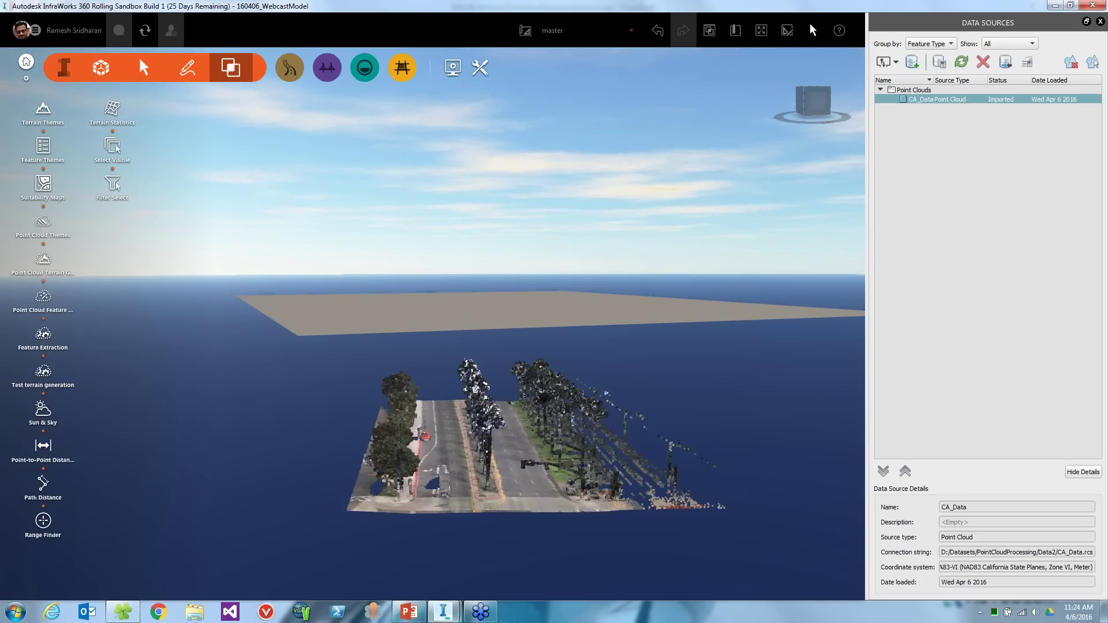
In Point Cloud Themes, create a new theme named Elevation
click(44, 224)
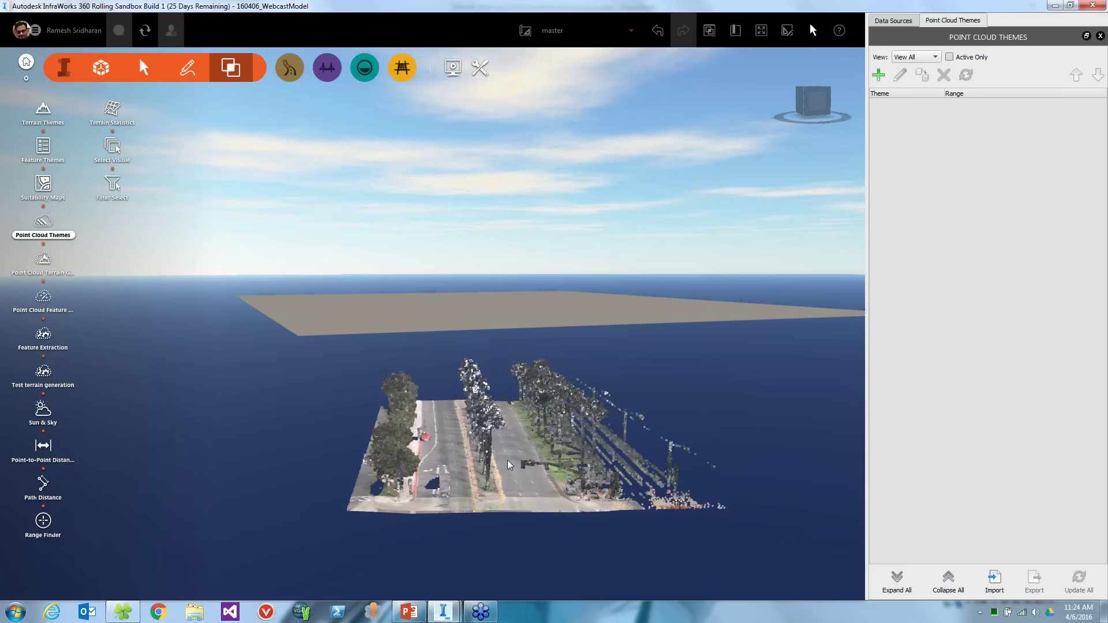
middle_drag(509, 465, 485, 471)
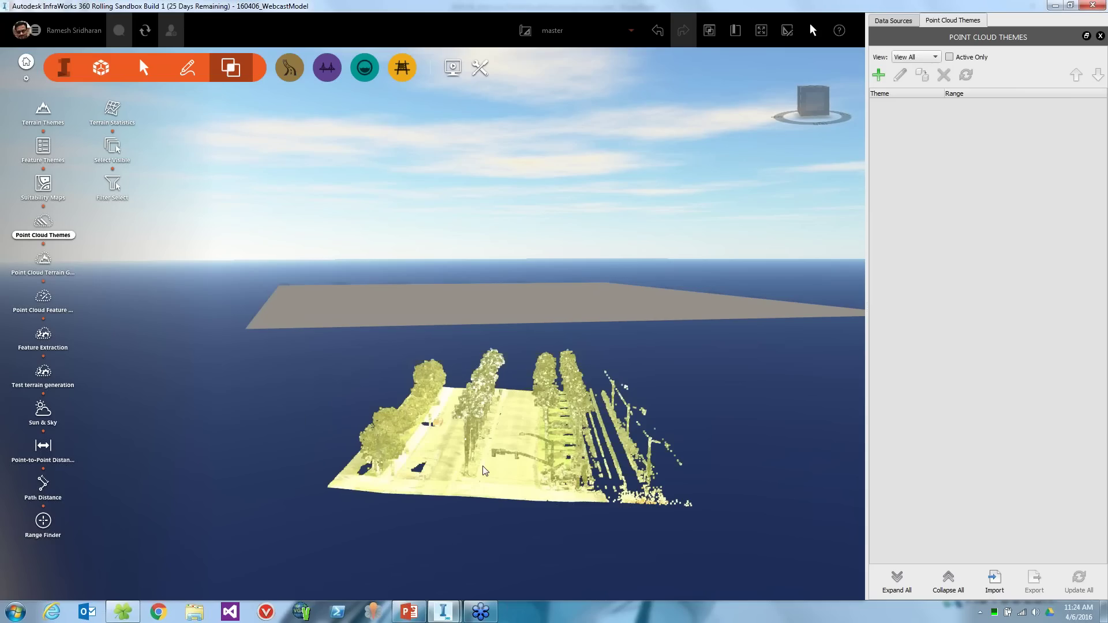
scroll(484, 470, up, 5)
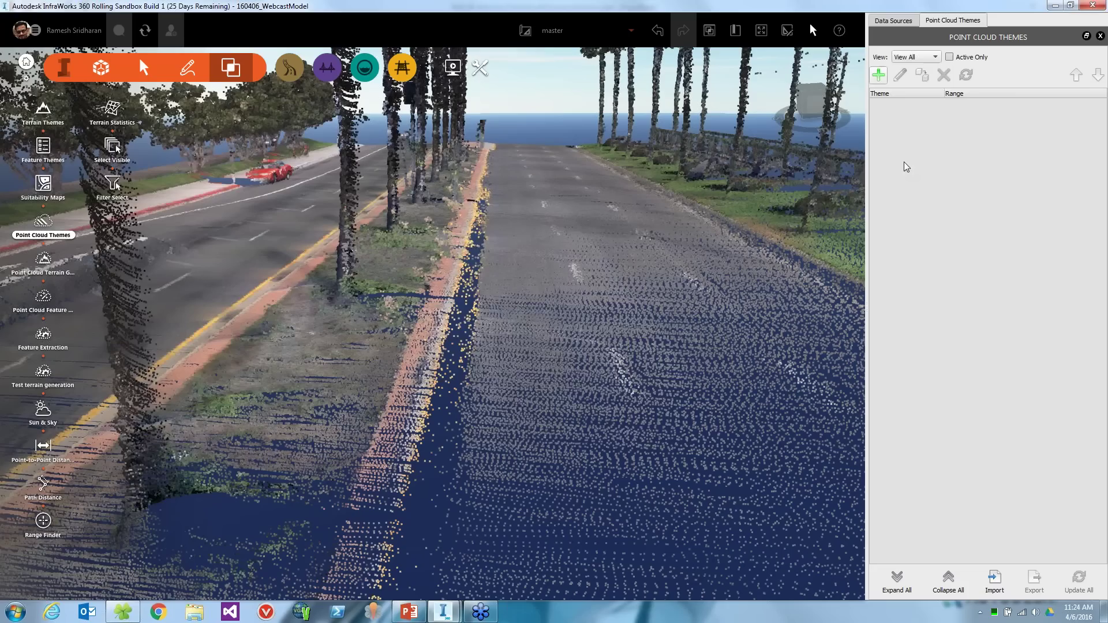
click(879, 75)
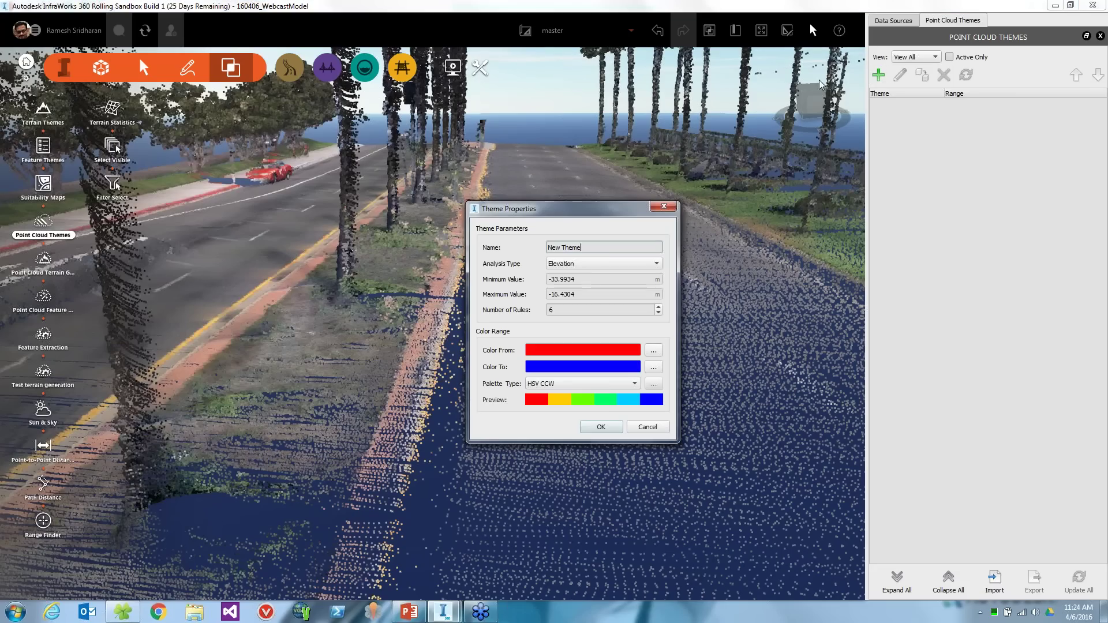
triple_click(560, 247)
text(Elevation)
click(599, 427)
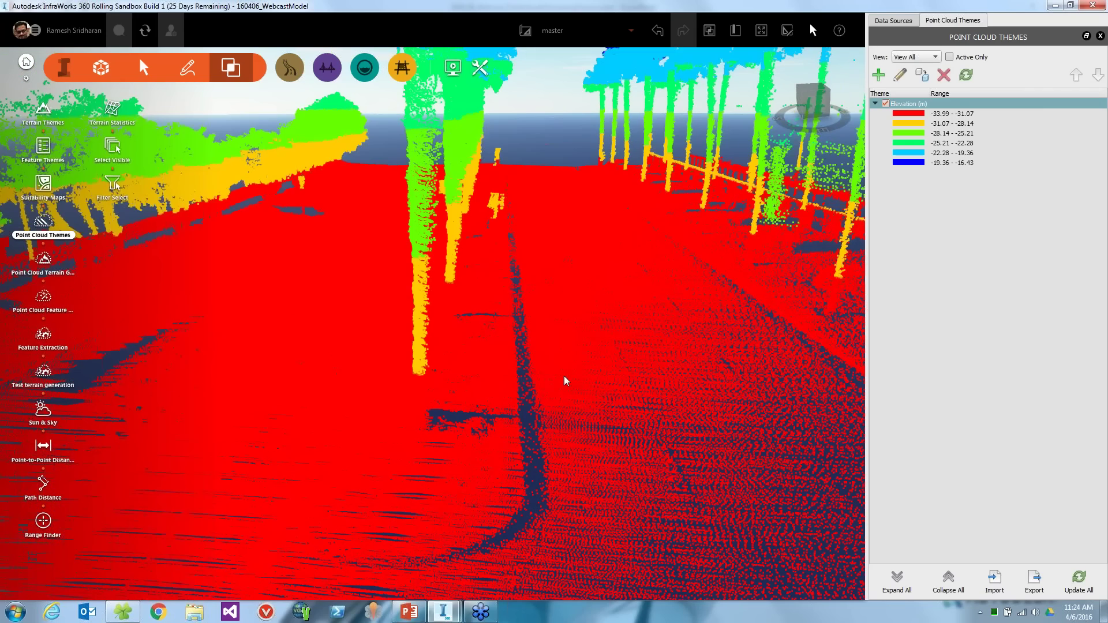
Add a Classification-based theme named Features and collapse its class legend
click(878, 75)
click(603, 263)
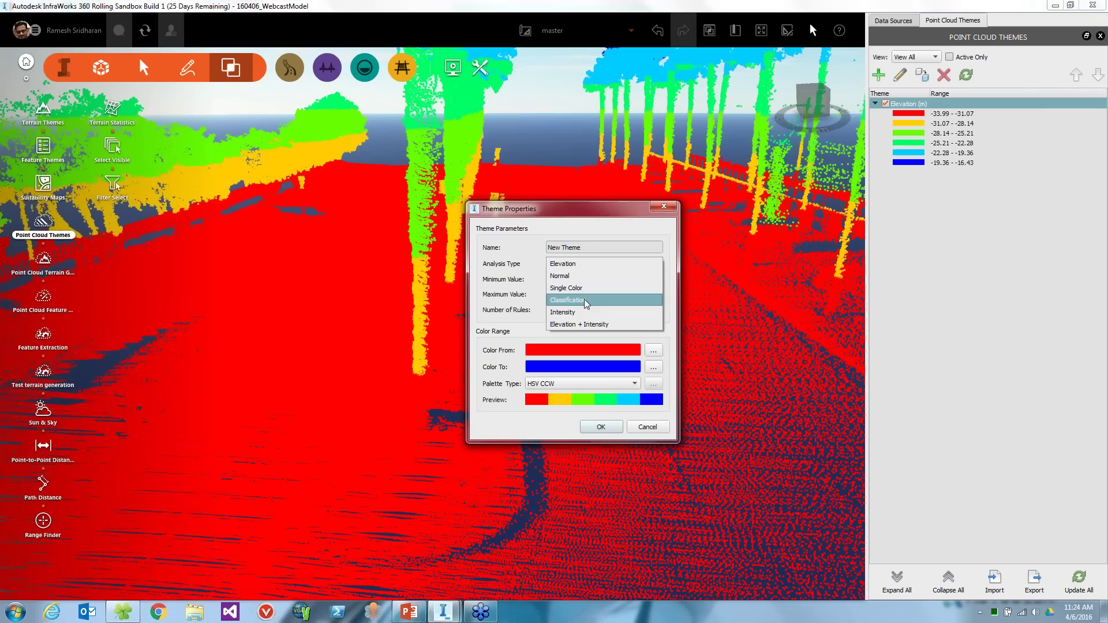
click(586, 301)
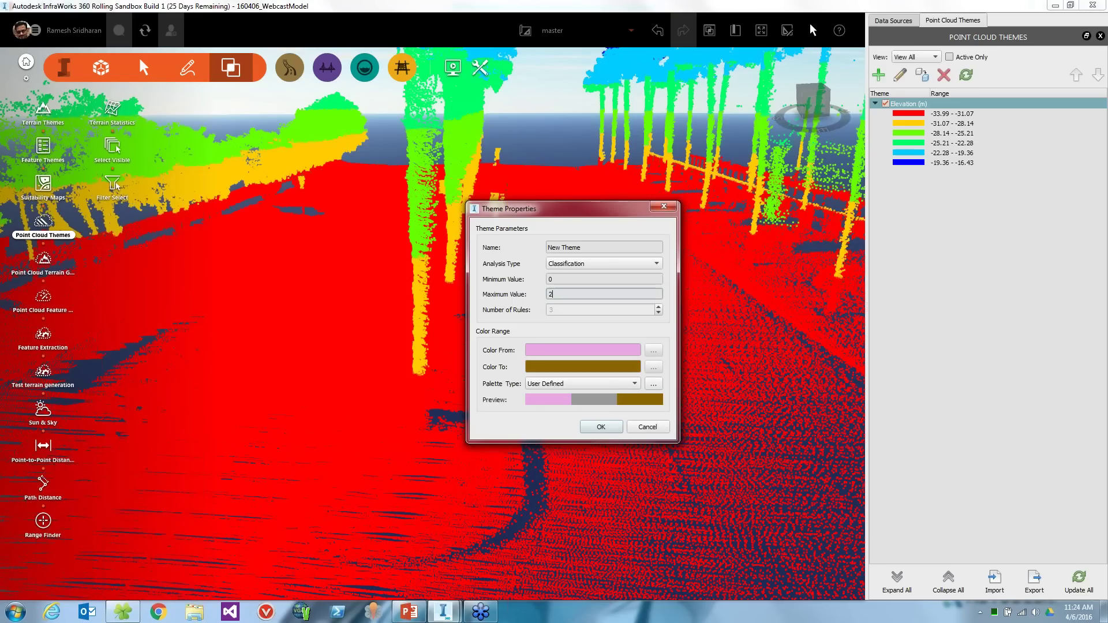
drag(547, 247, 581, 248)
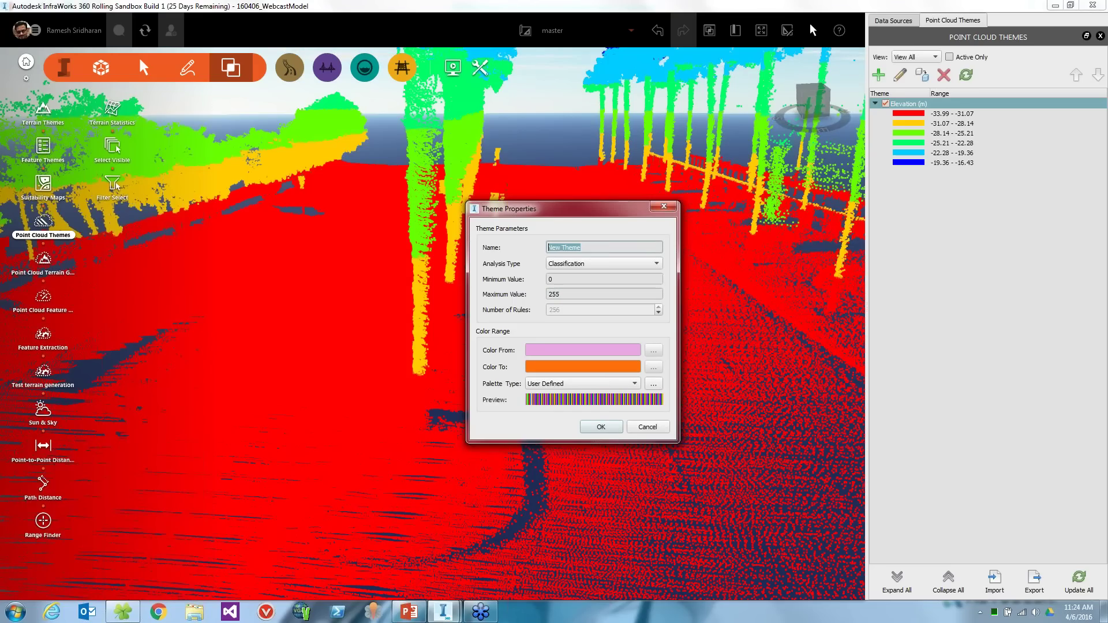
text(Features)
click(609, 428)
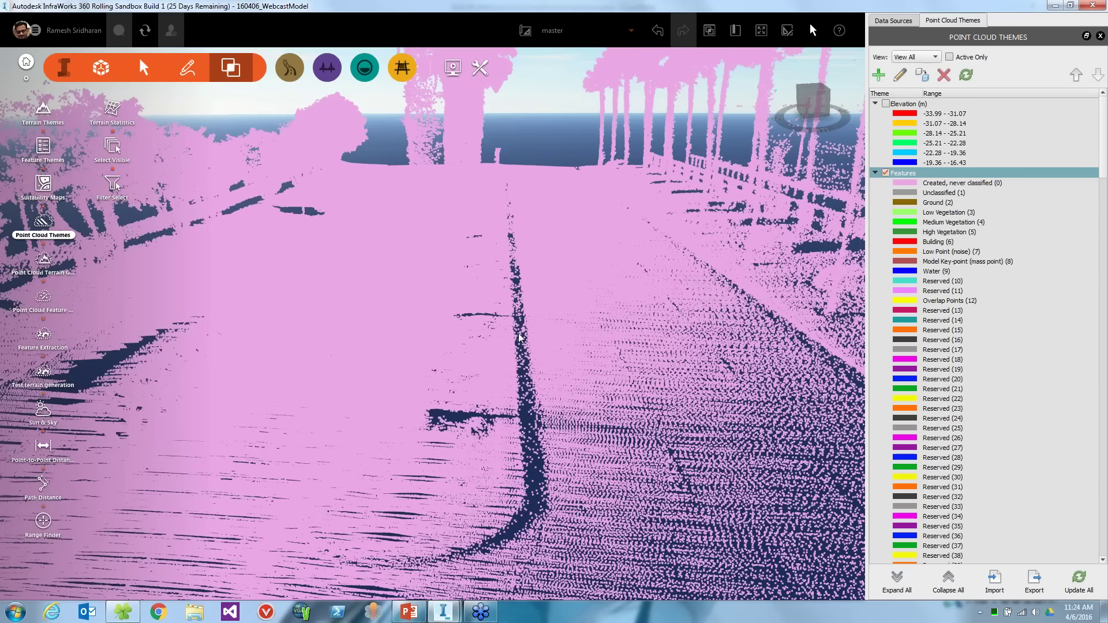
scroll(520, 337, up, 1)
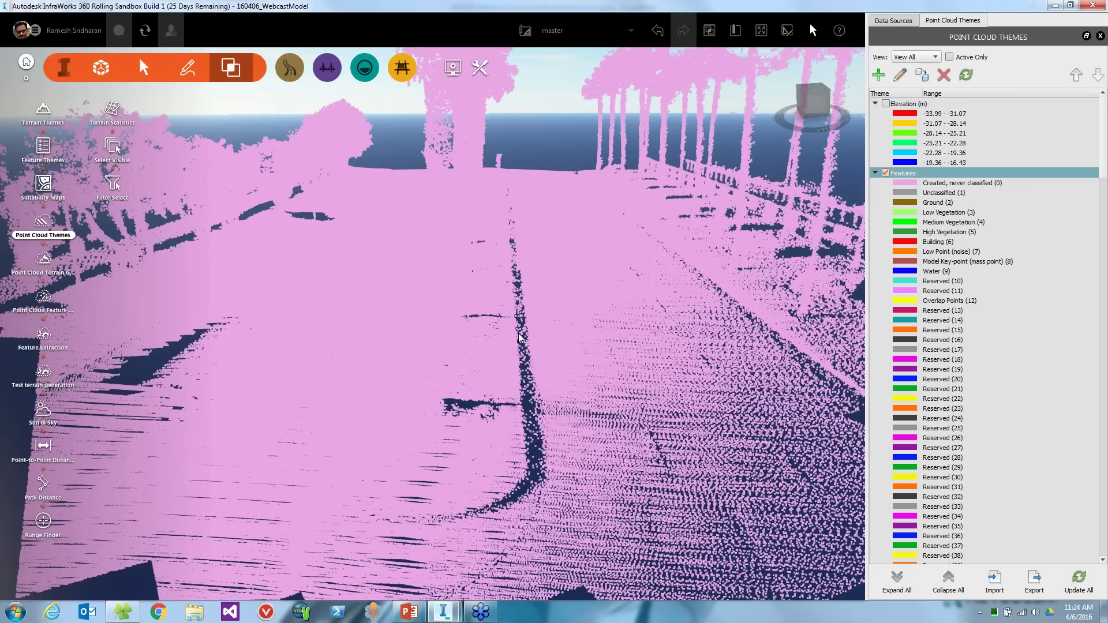
scroll(519, 338, down, 2)
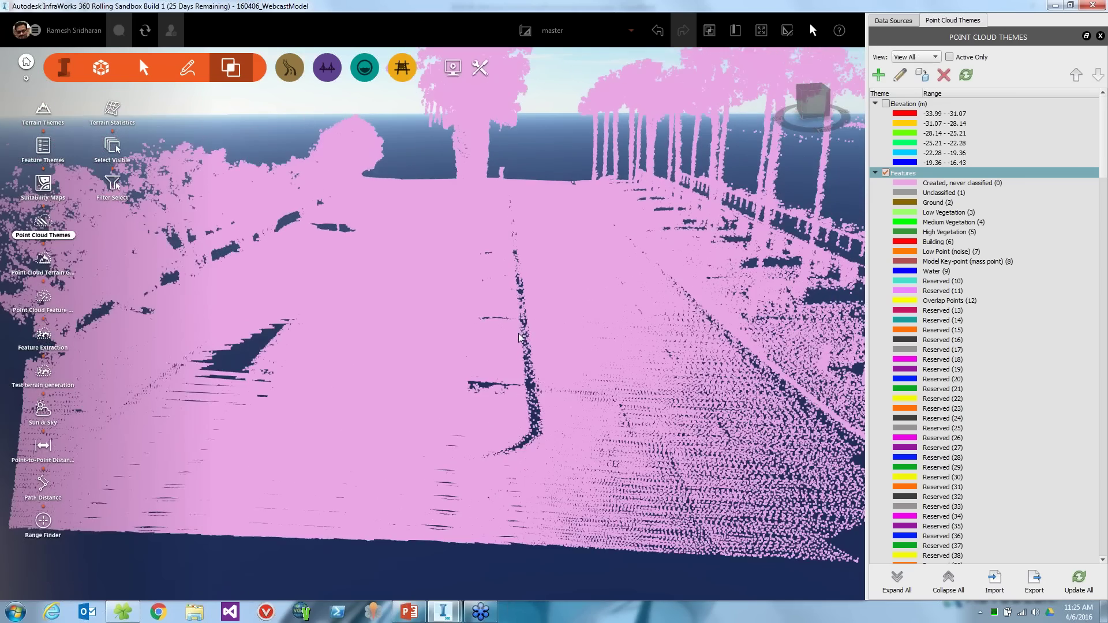
click(875, 172)
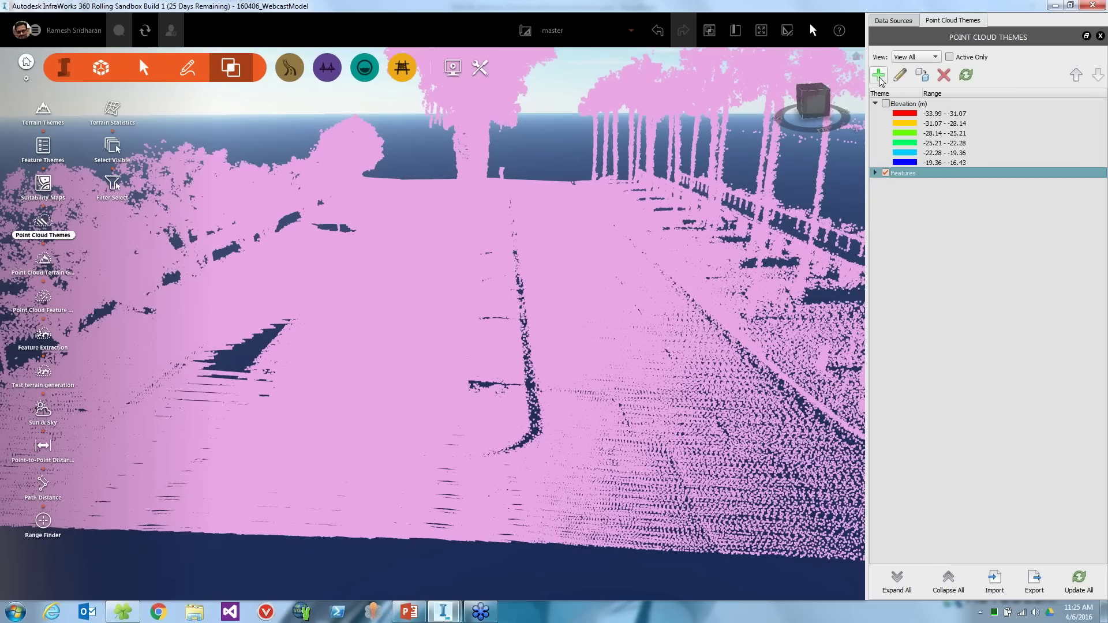
Create a new theme named Intensity, then orbit to look along the street
click(880, 77)
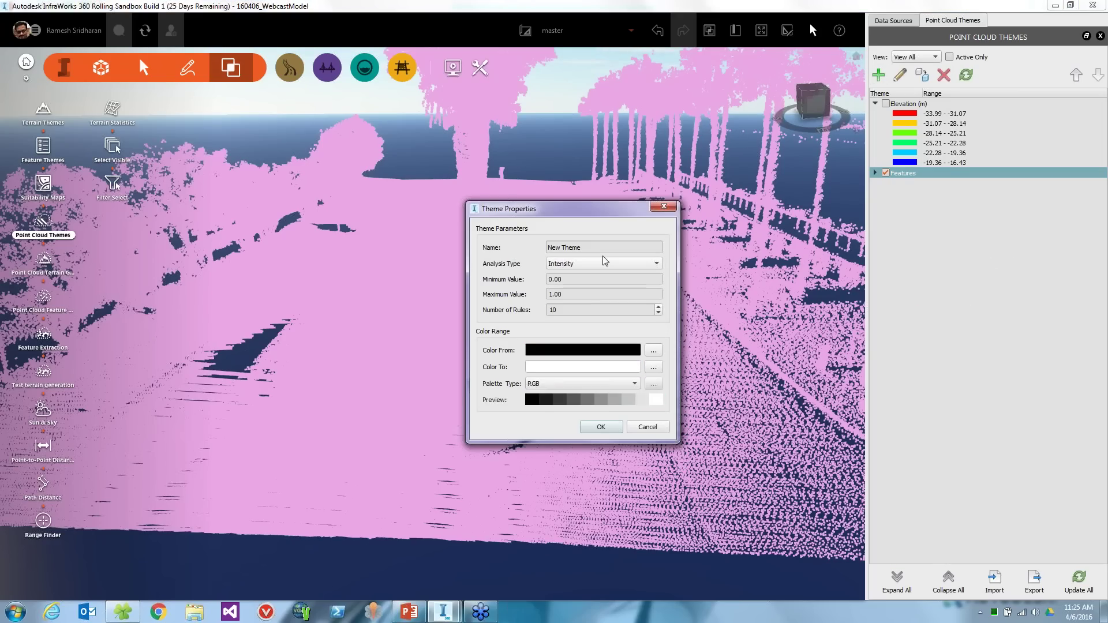
drag(583, 247, 553, 248)
key(ctrl+a)
text(Intensity)
click(601, 426)
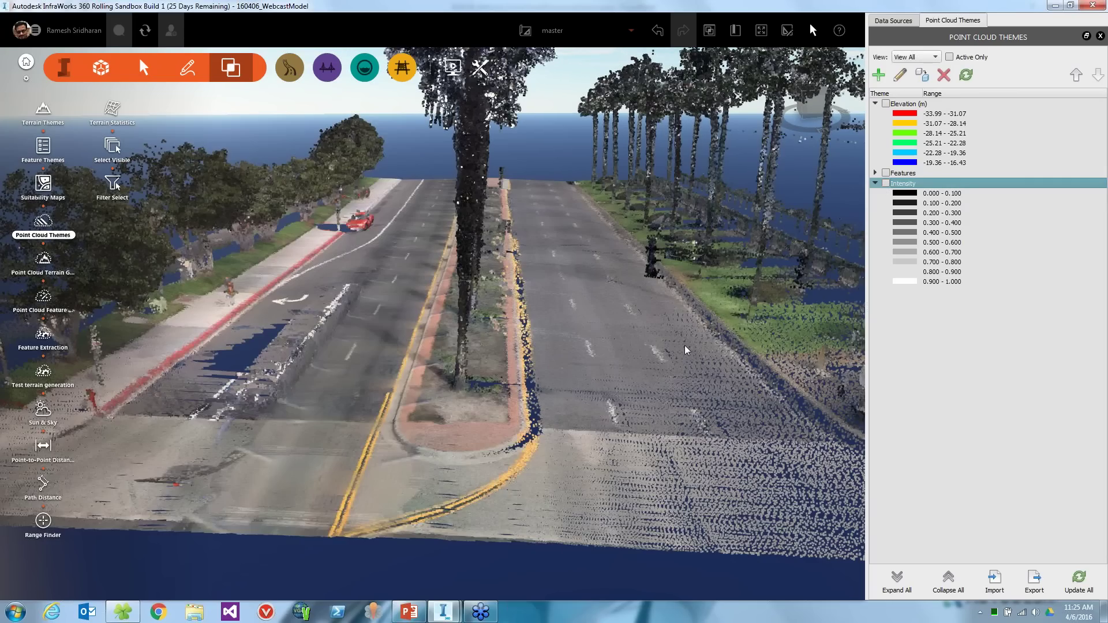
middle_drag(687, 350, 638, 343)
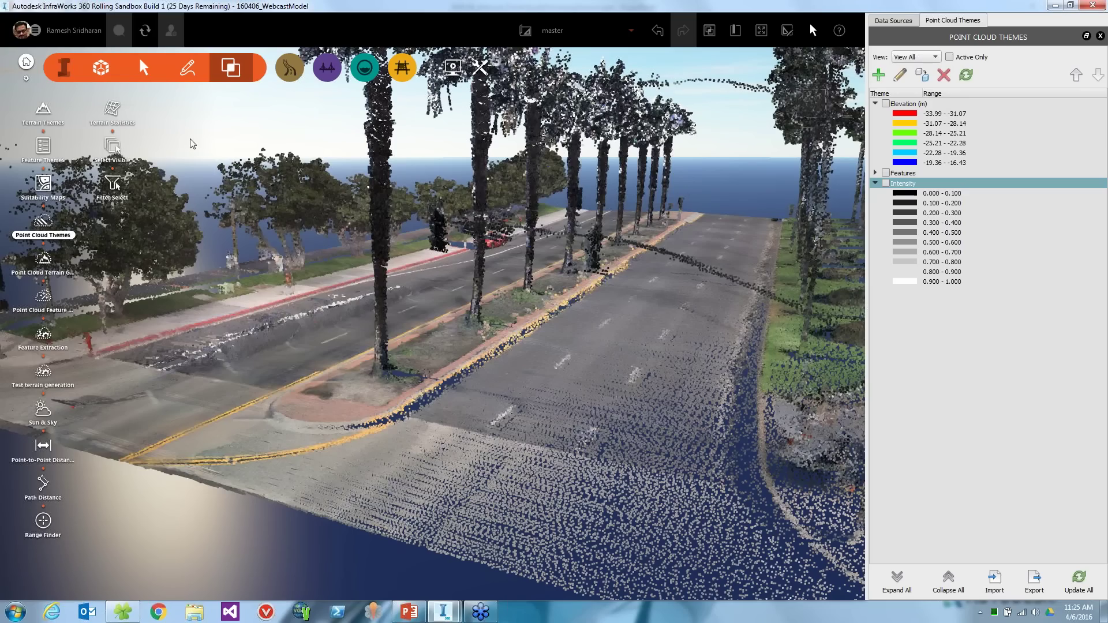
Start terrain generation for CA_Data, keep Ground at Optimum, and expand its detailed settings
click(43, 259)
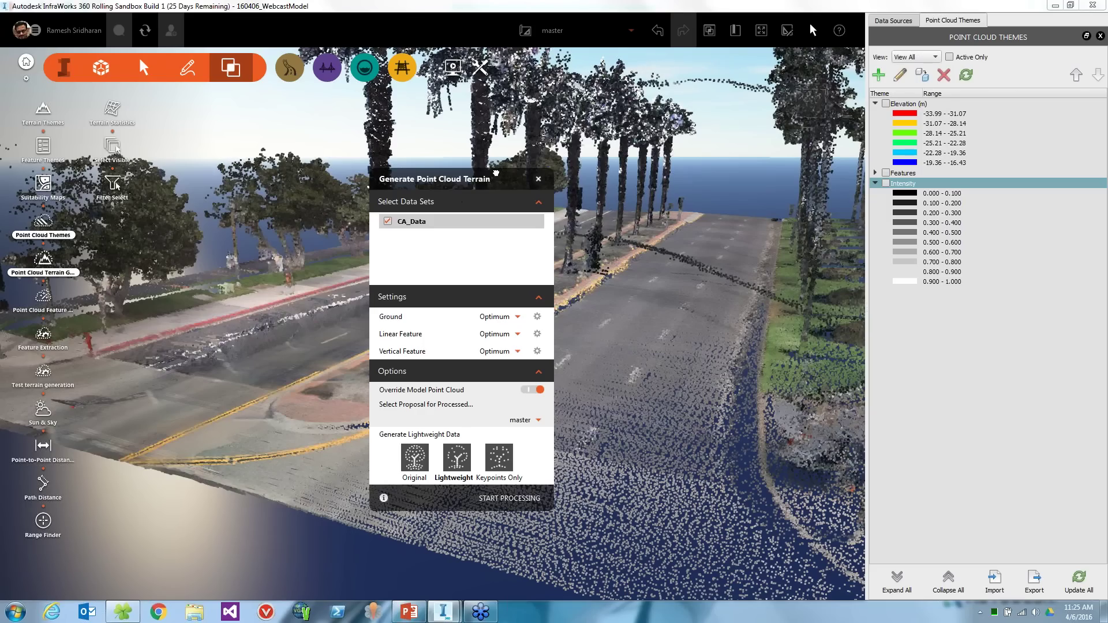
drag(474, 178, 517, 171)
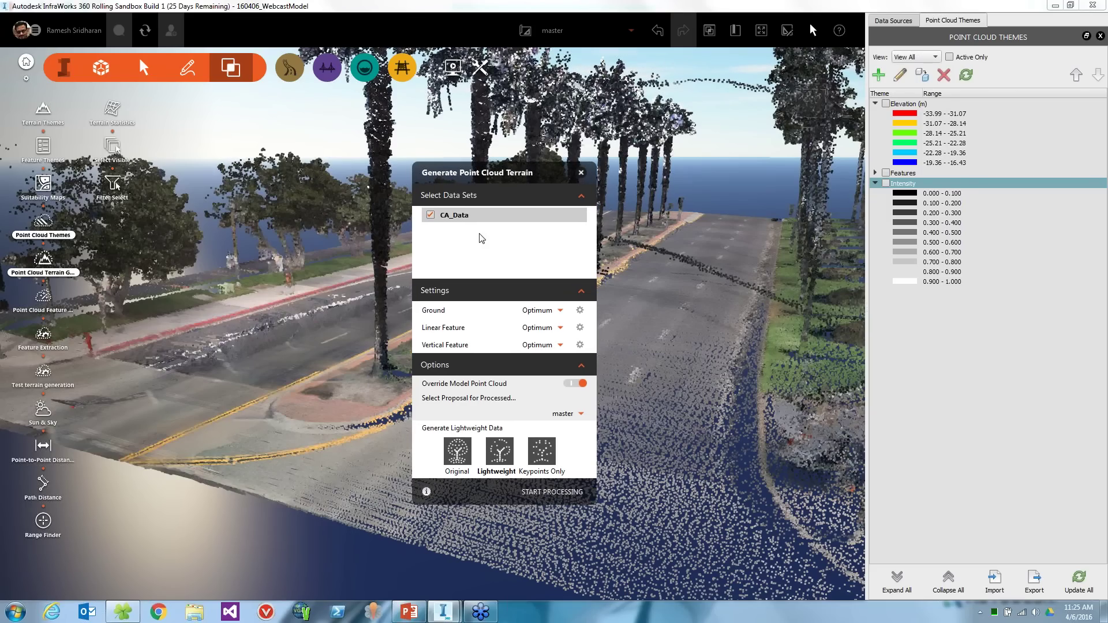
click(903, 20)
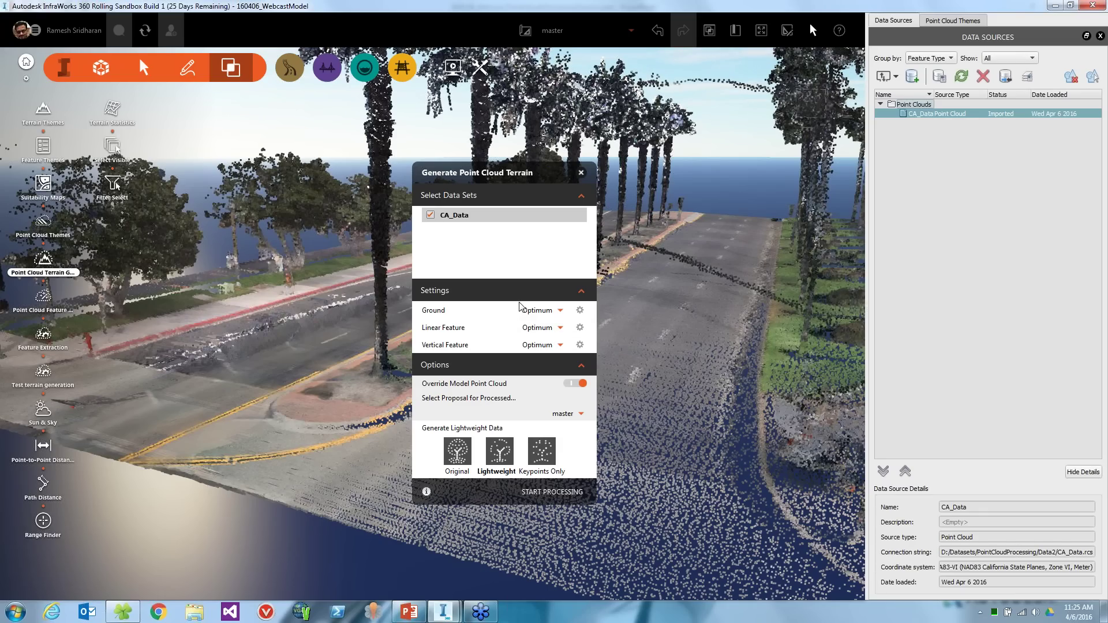
click(560, 310)
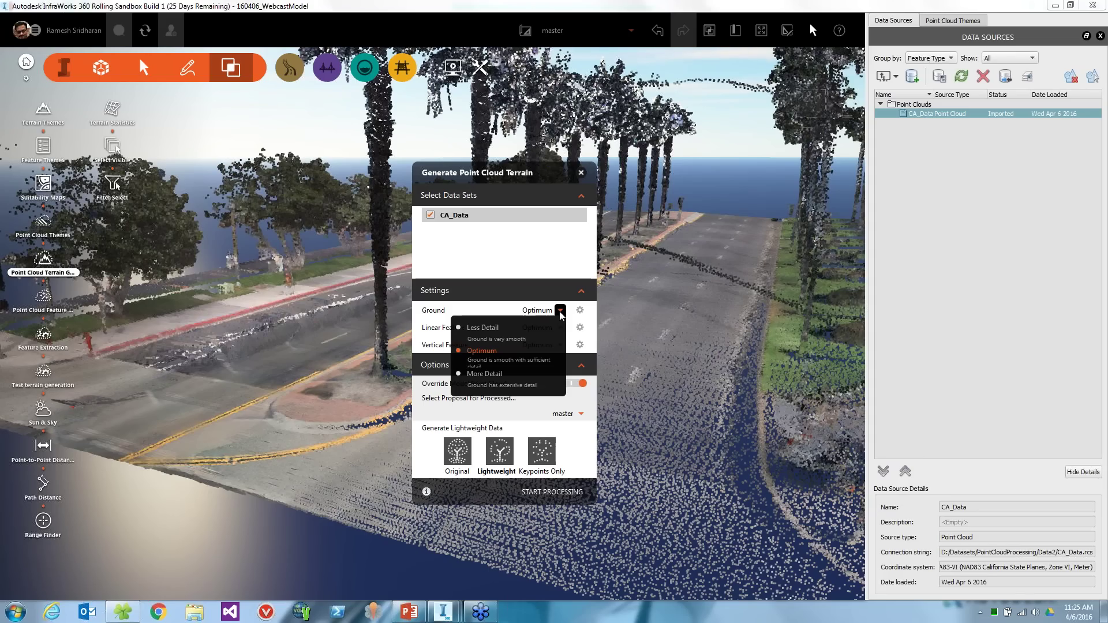
click(490, 355)
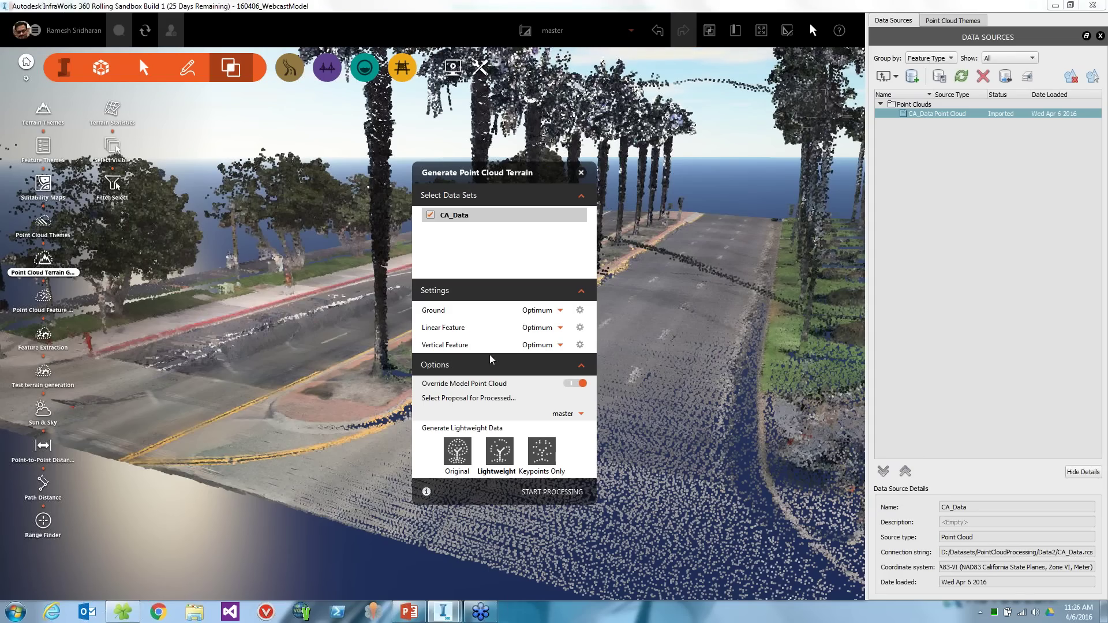
click(581, 311)
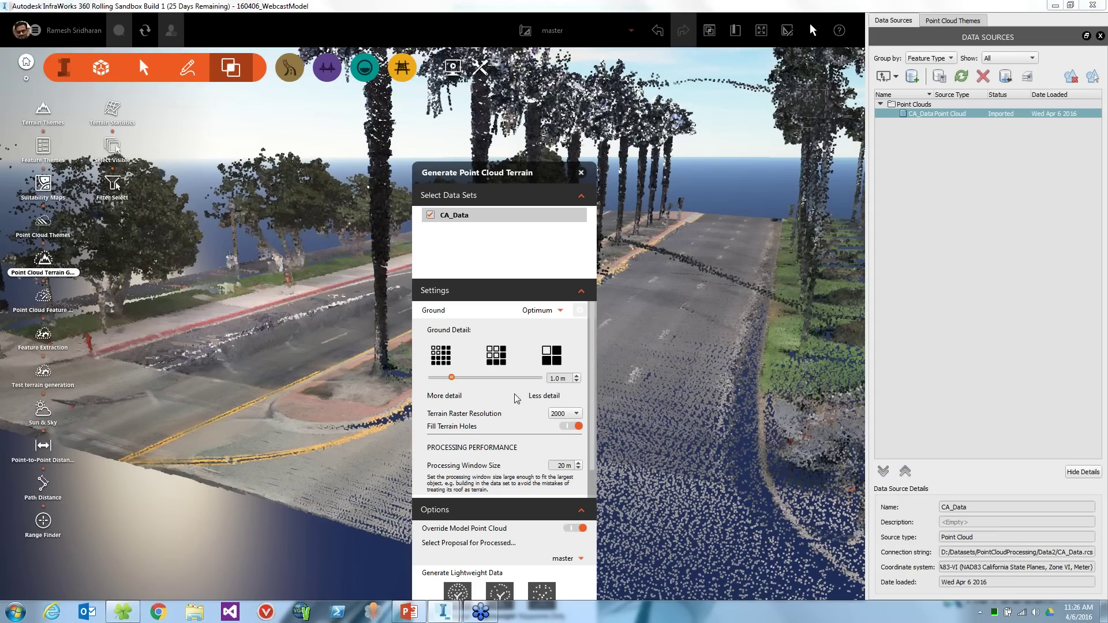
Scroll through the detailed Ground settings, then collapse them back to the summary
scroll(516, 398, down, 1)
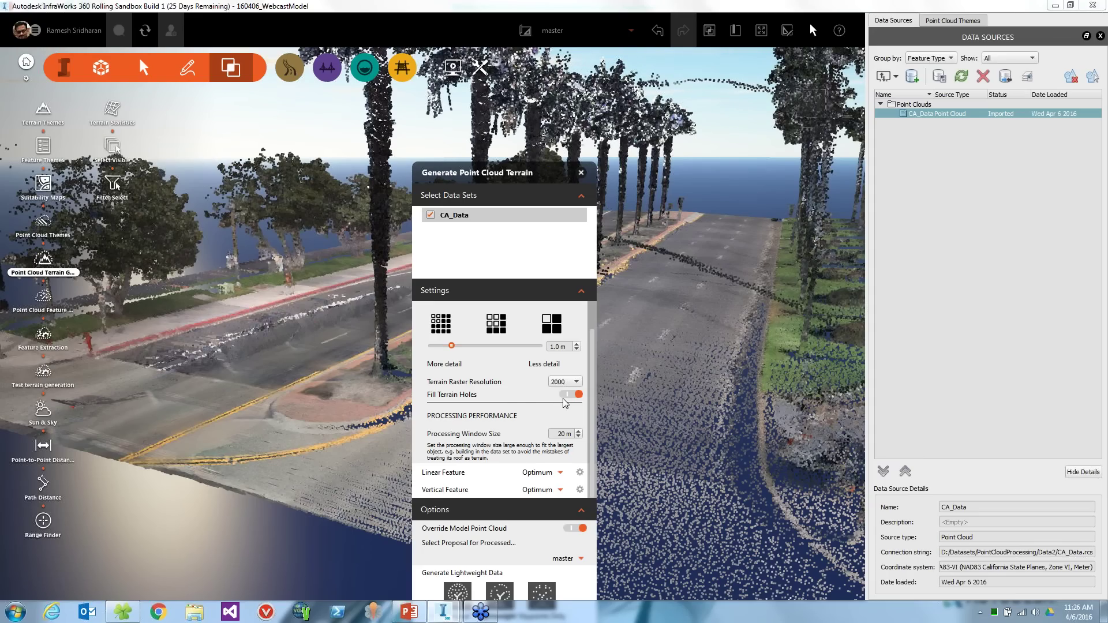
scroll(523, 375, up, 1)
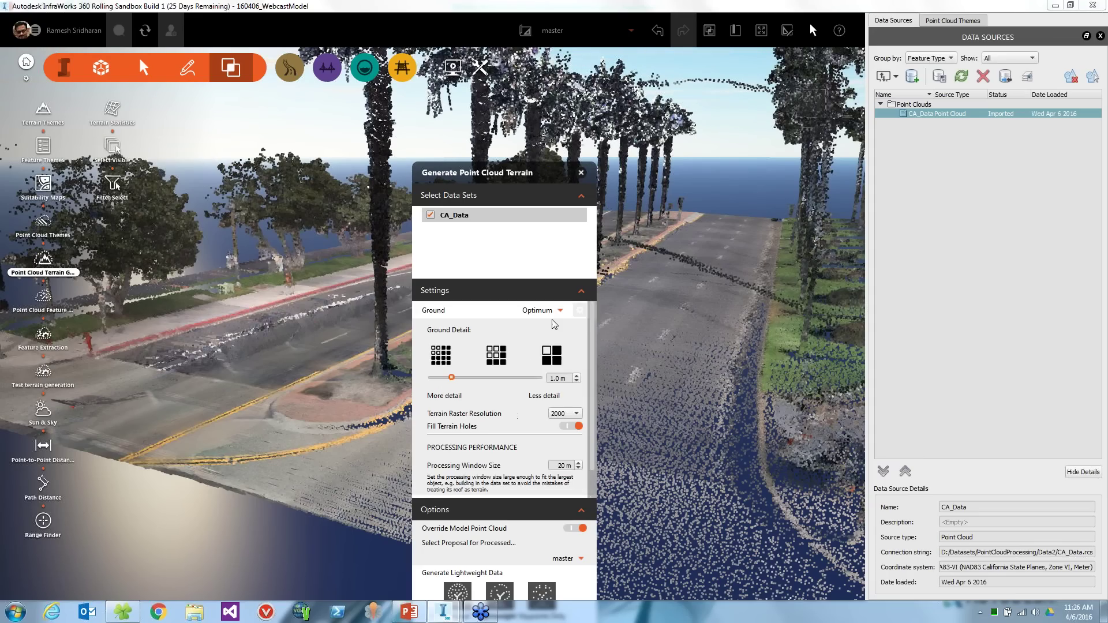
click(551, 317)
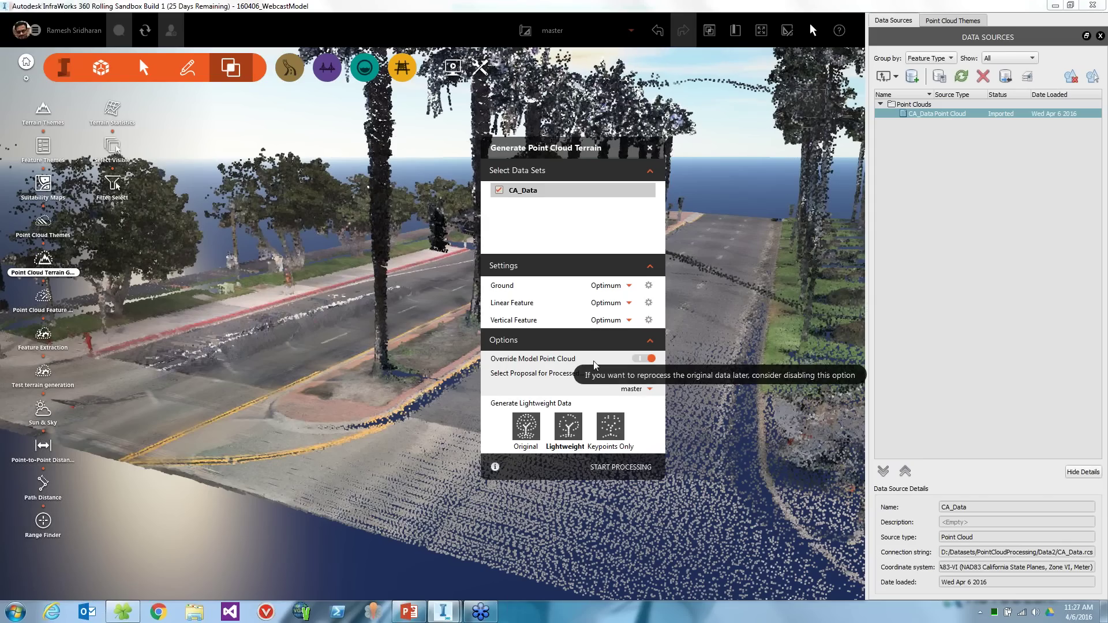
Keep Override Model Point Cloud enabled and start processing the point cloud terrain
click(642, 359)
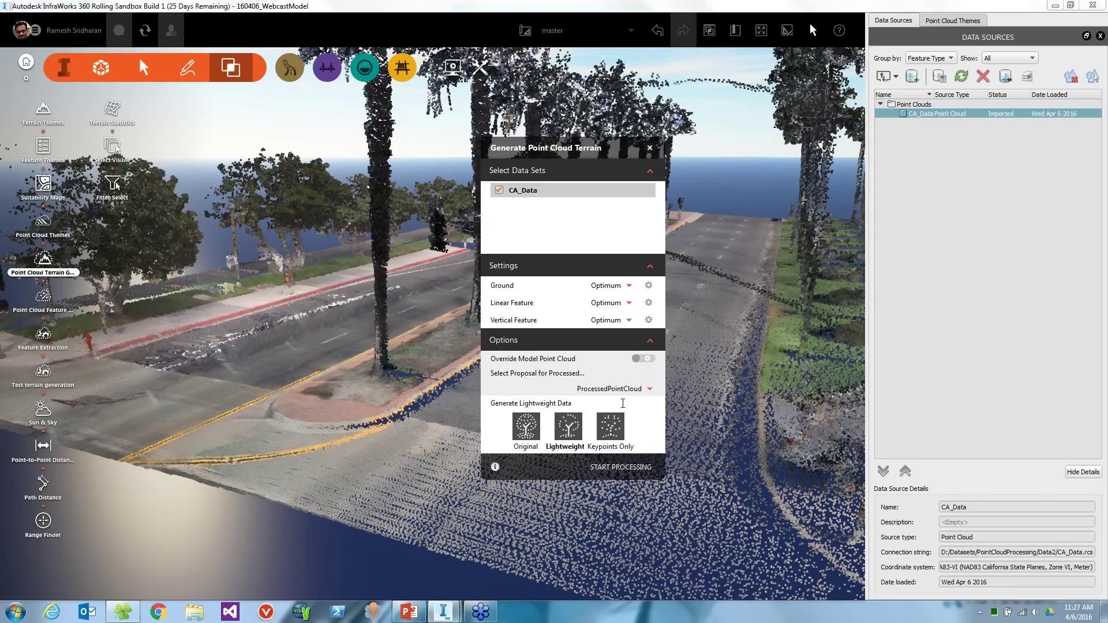
click(646, 359)
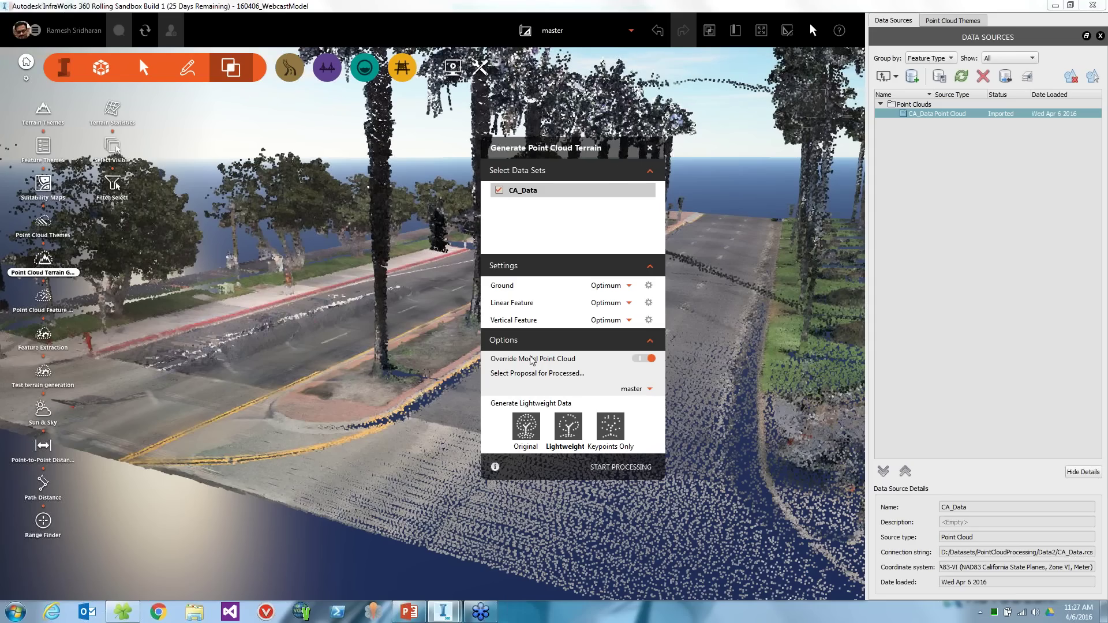
click(617, 467)
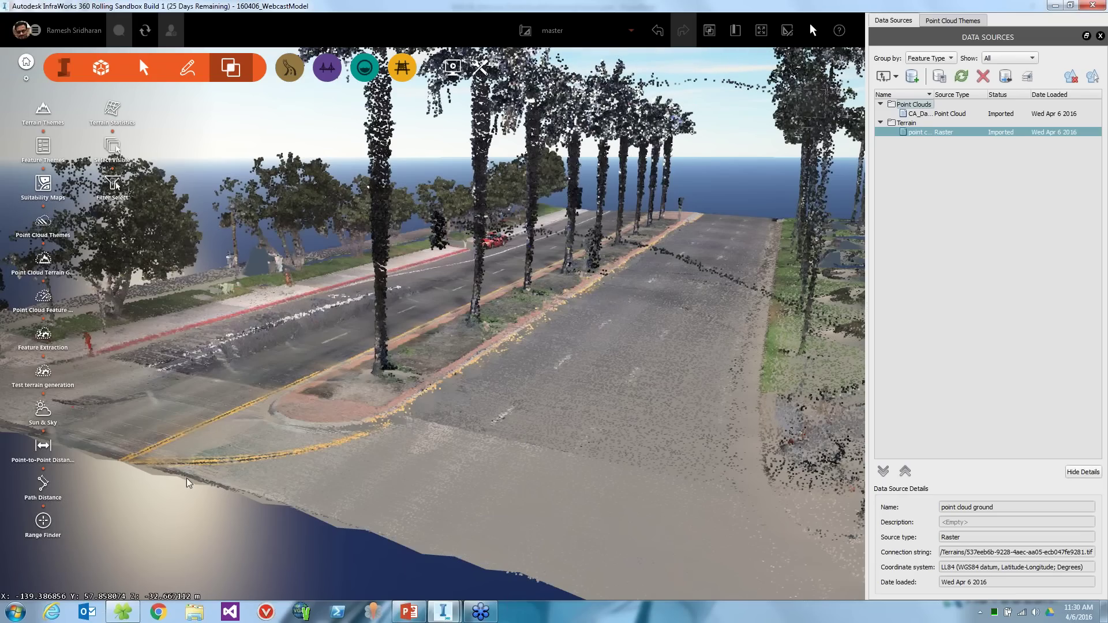
Return to the PowerPoint deck and start the slide show from slide 14
click(418, 605)
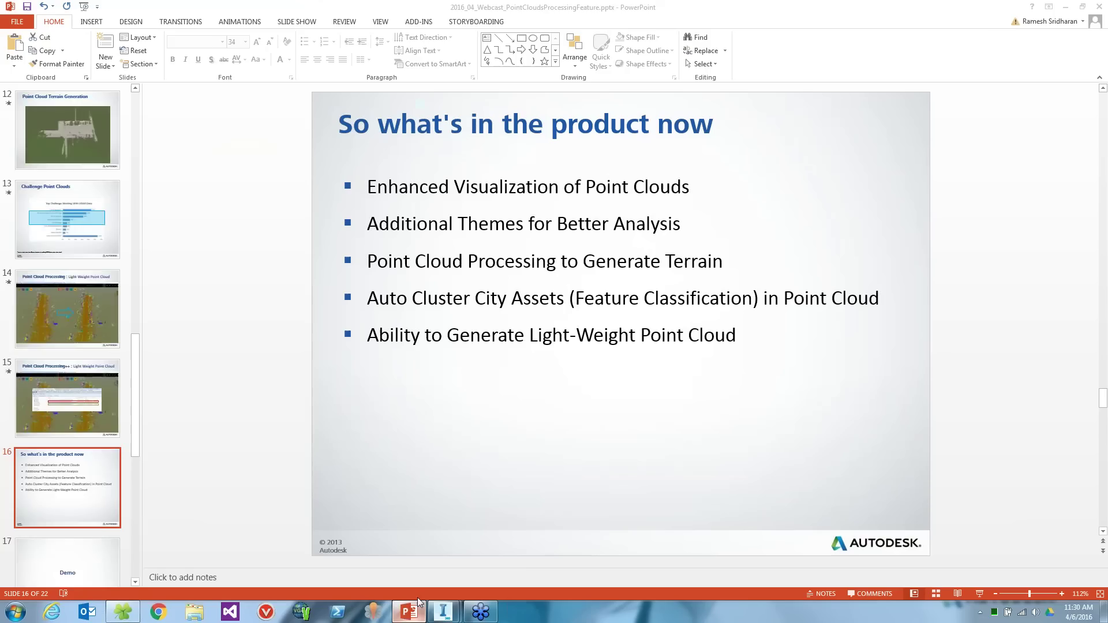
scroll(104, 243, up, 3)
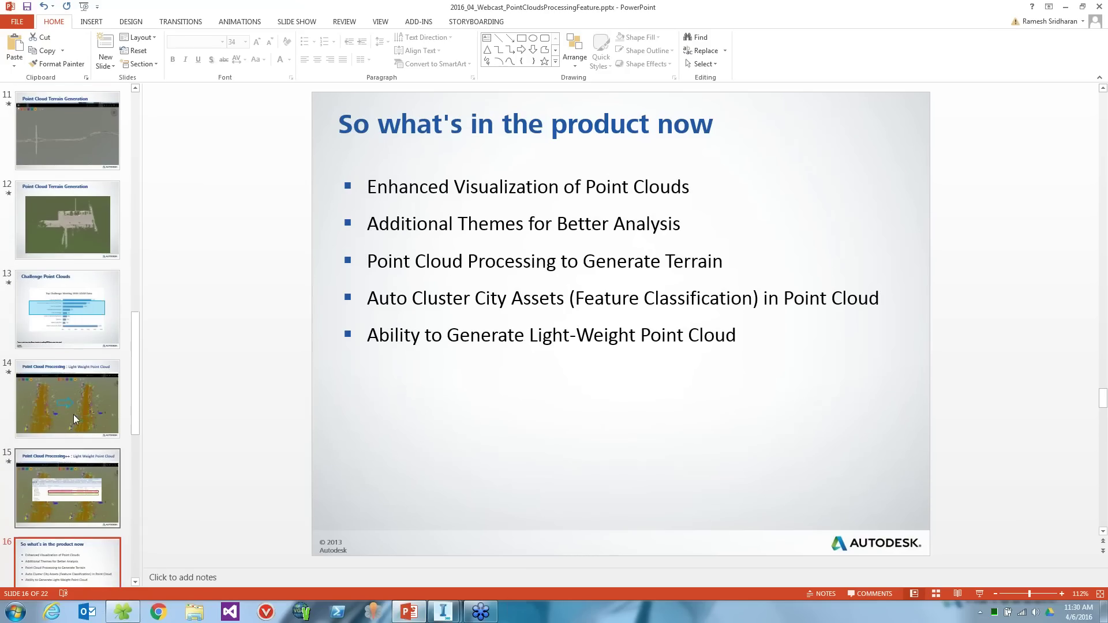
click(72, 411)
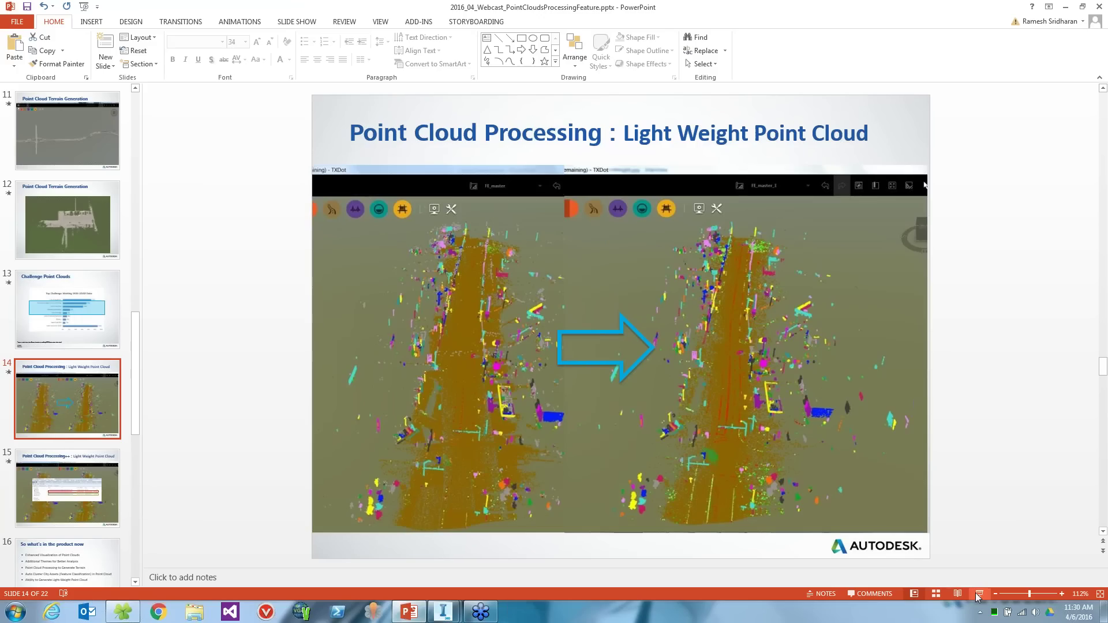
click(976, 594)
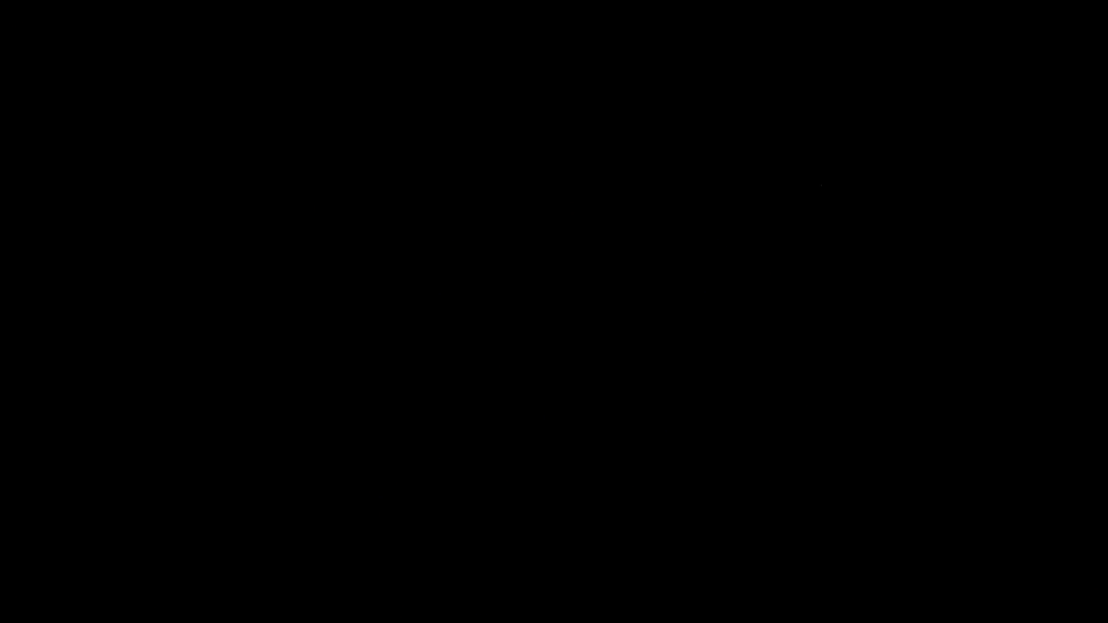
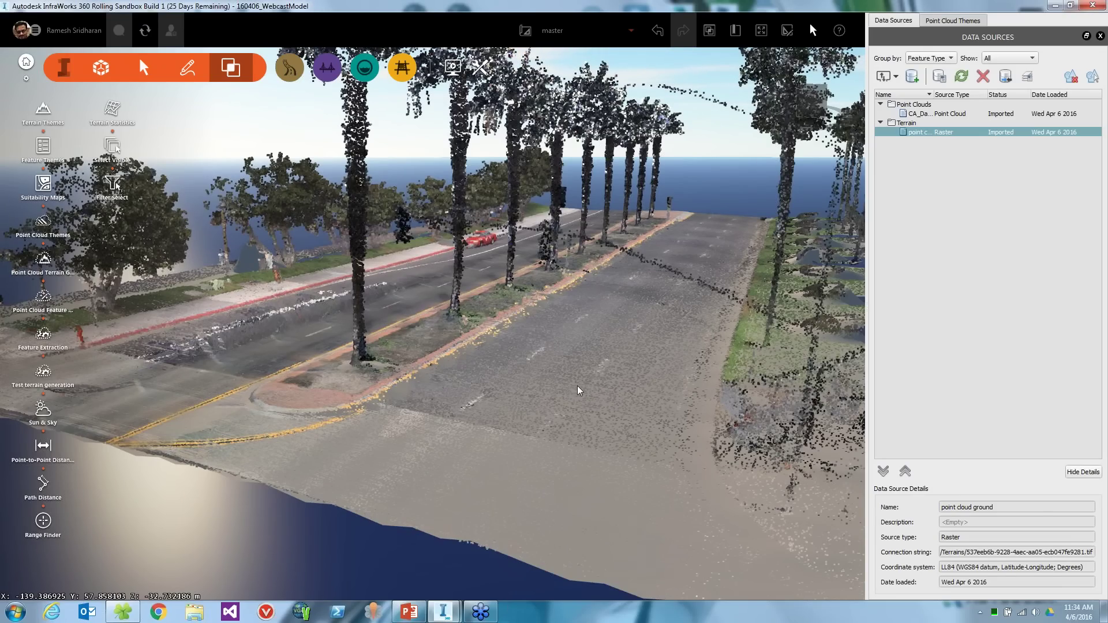
scroll(577, 385, down, 1)
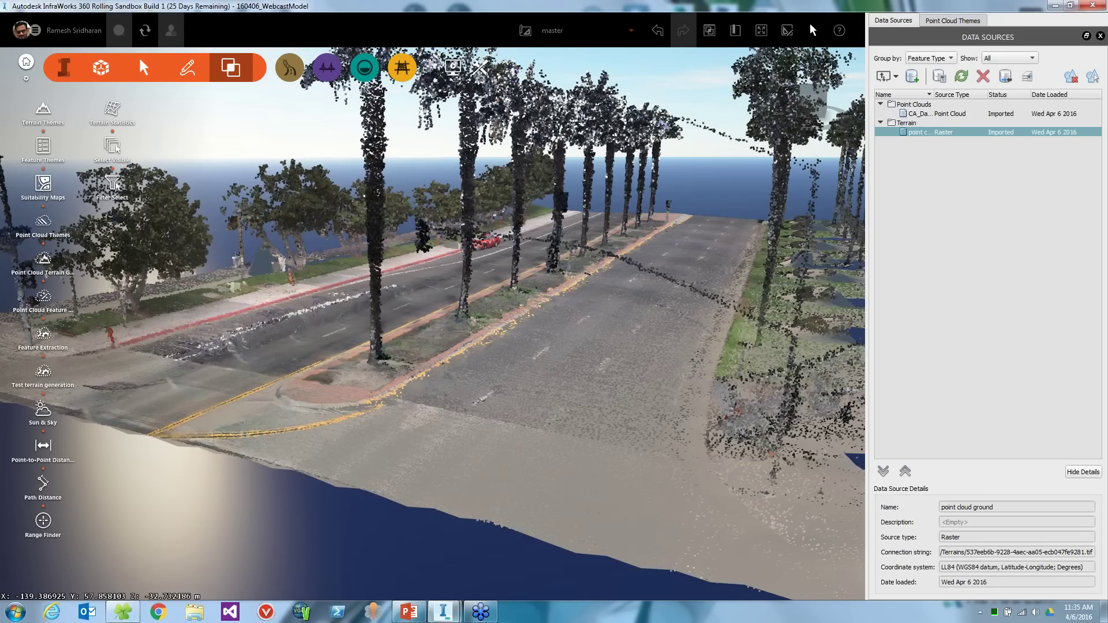
Open Generate Point Cloud Terrain for CA_Data_o and review Ground detail, keeping it at Optimum
click(53, 272)
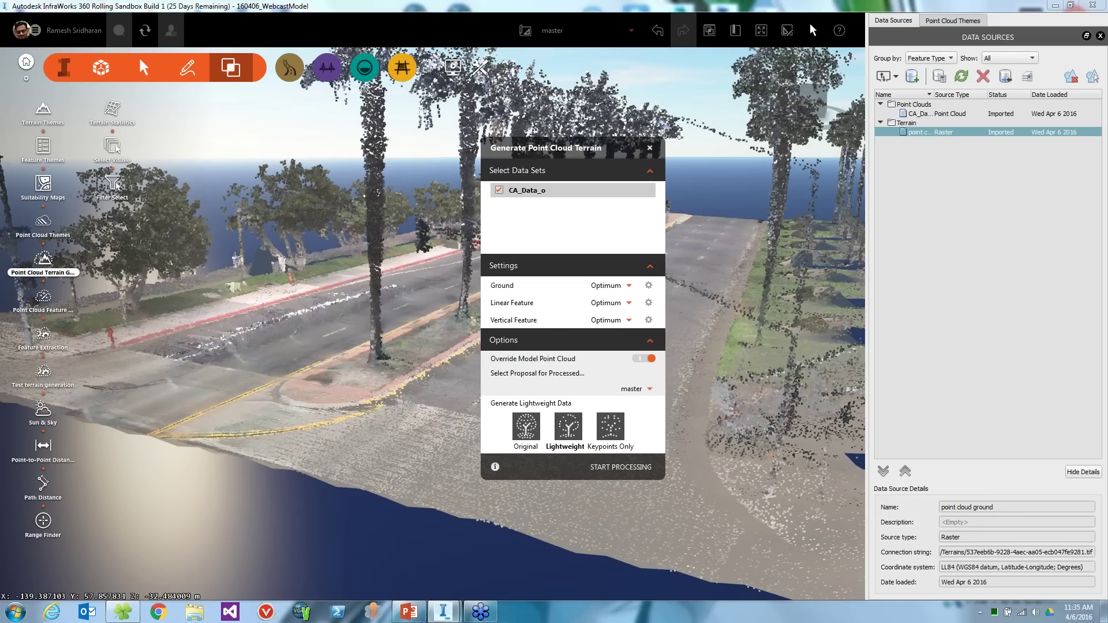
click(629, 285)
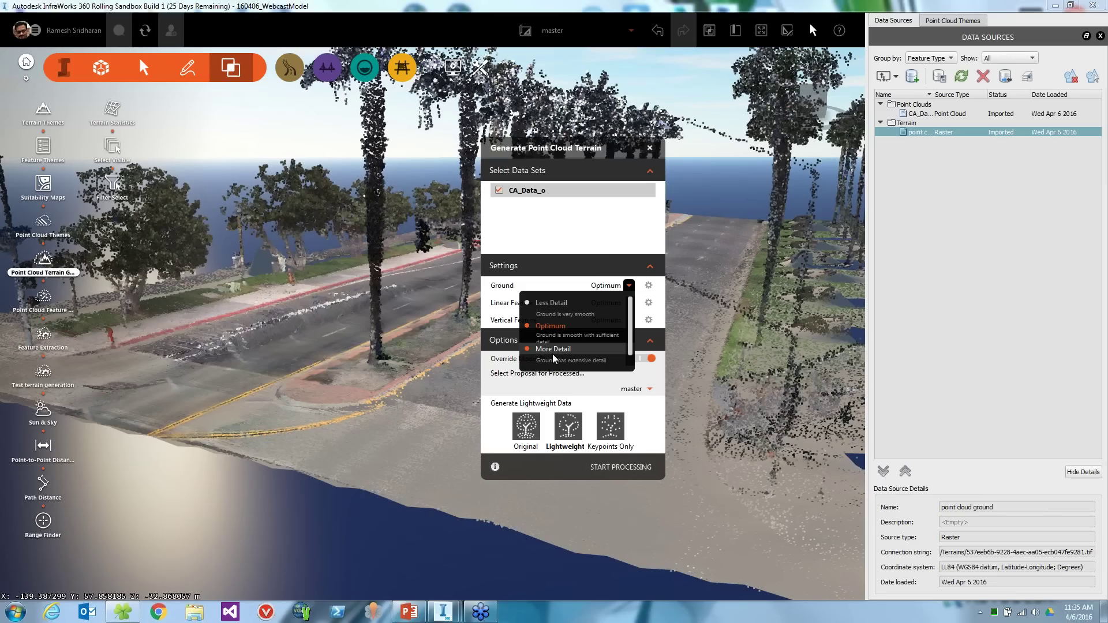
click(611, 264)
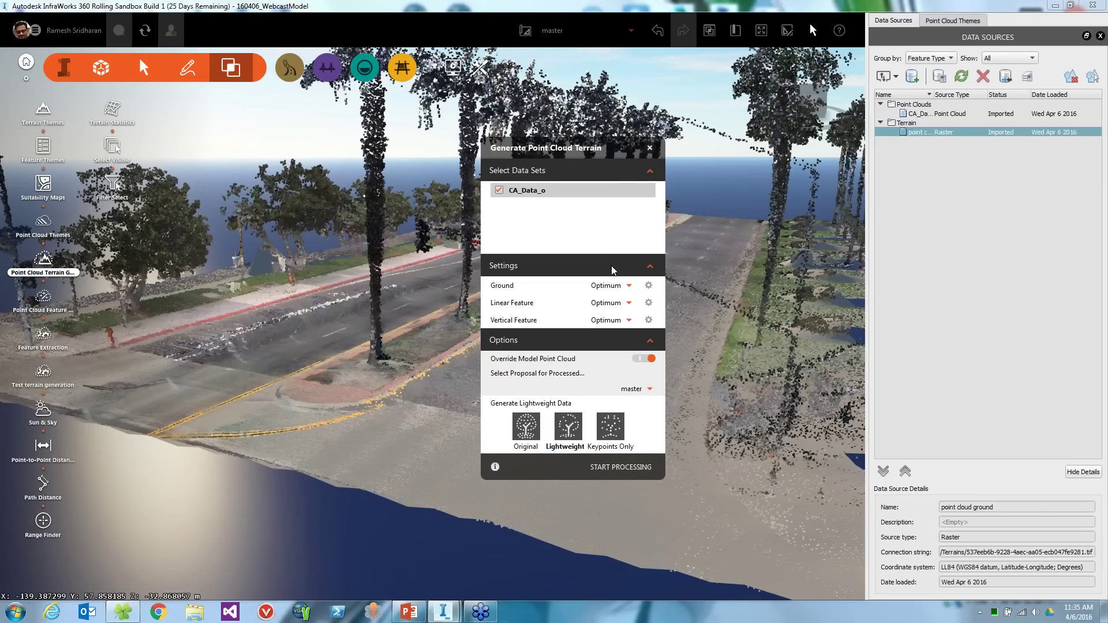
Close the terrain generation dialog without processing and zoom in on the street's road
click(650, 147)
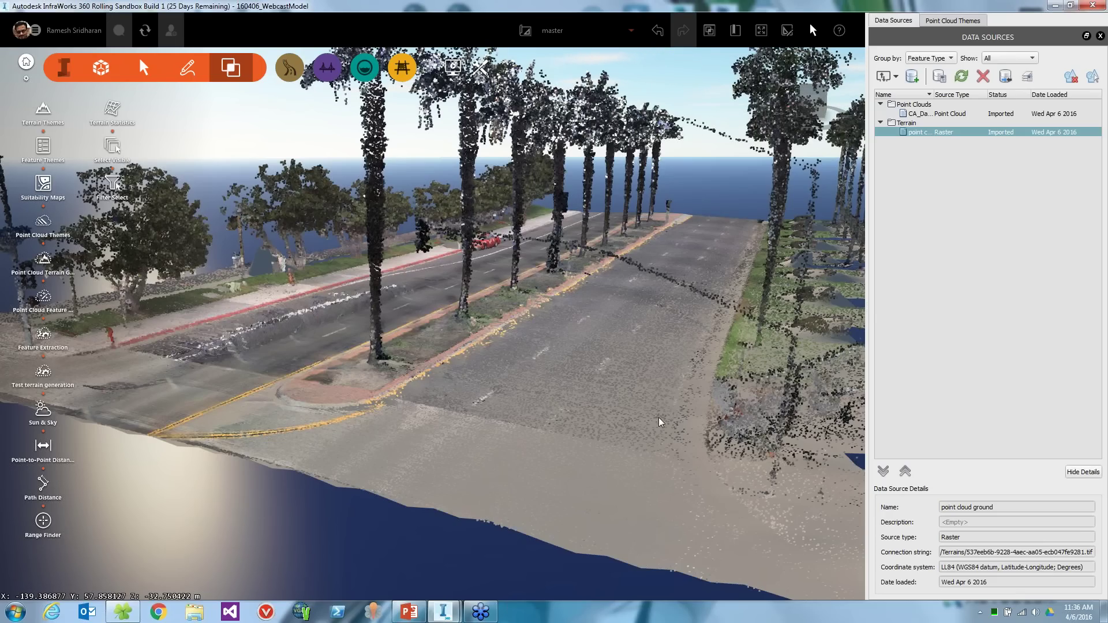
scroll(657, 423, up, 2)
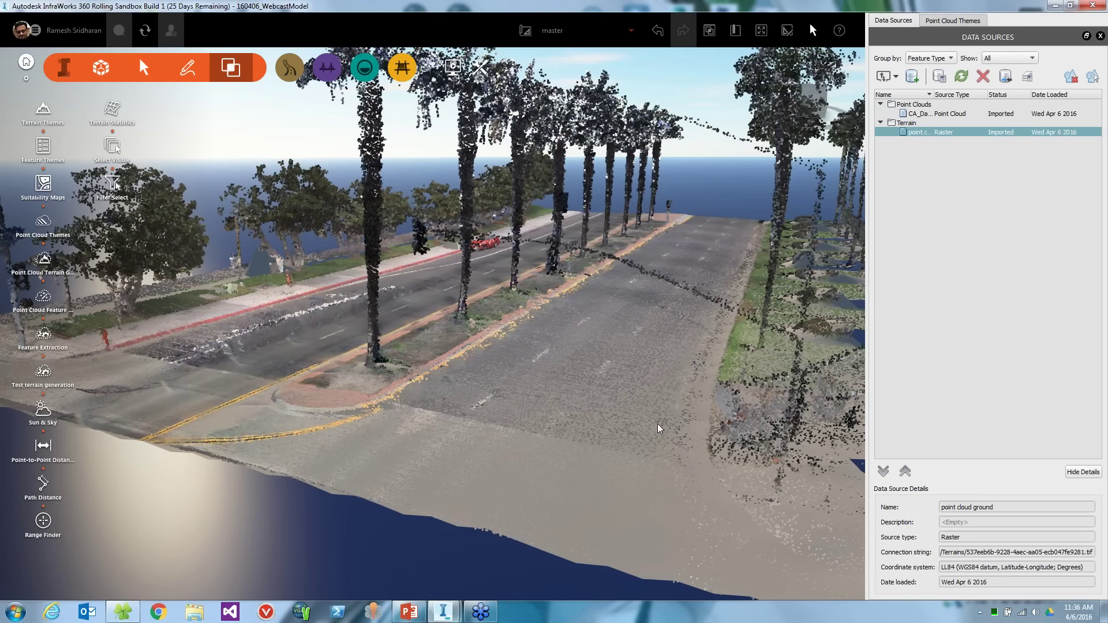
scroll(622, 389, up, 1)
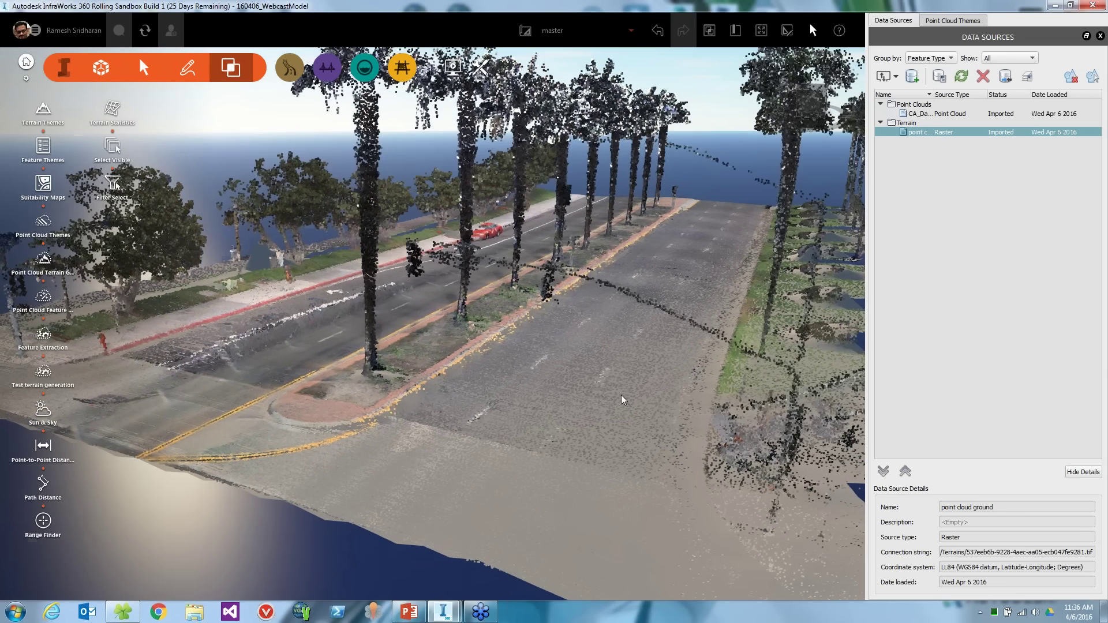
scroll(620, 400, up, 1)
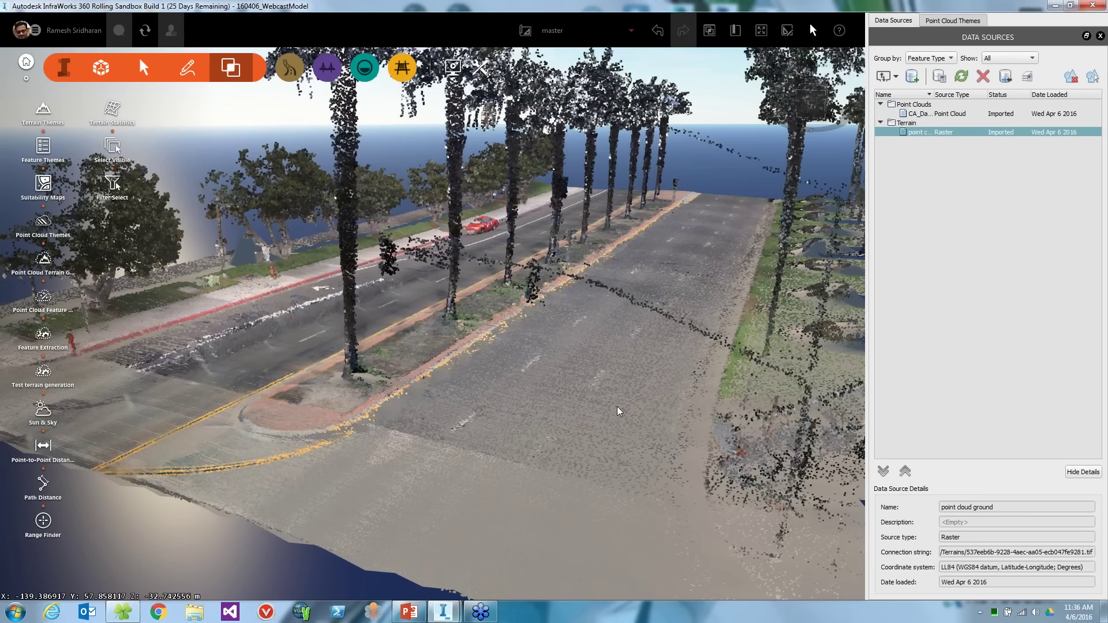
scroll(617, 408, up, 1)
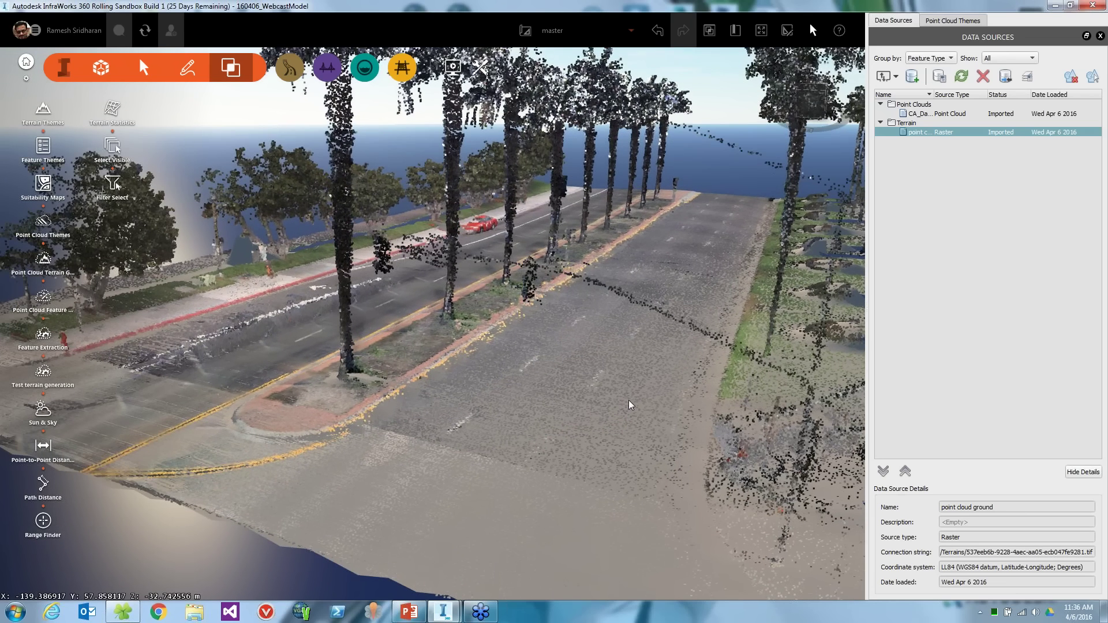
Show the Point Cloud Themes list and colour the street point cloud by the Features theme
click(953, 21)
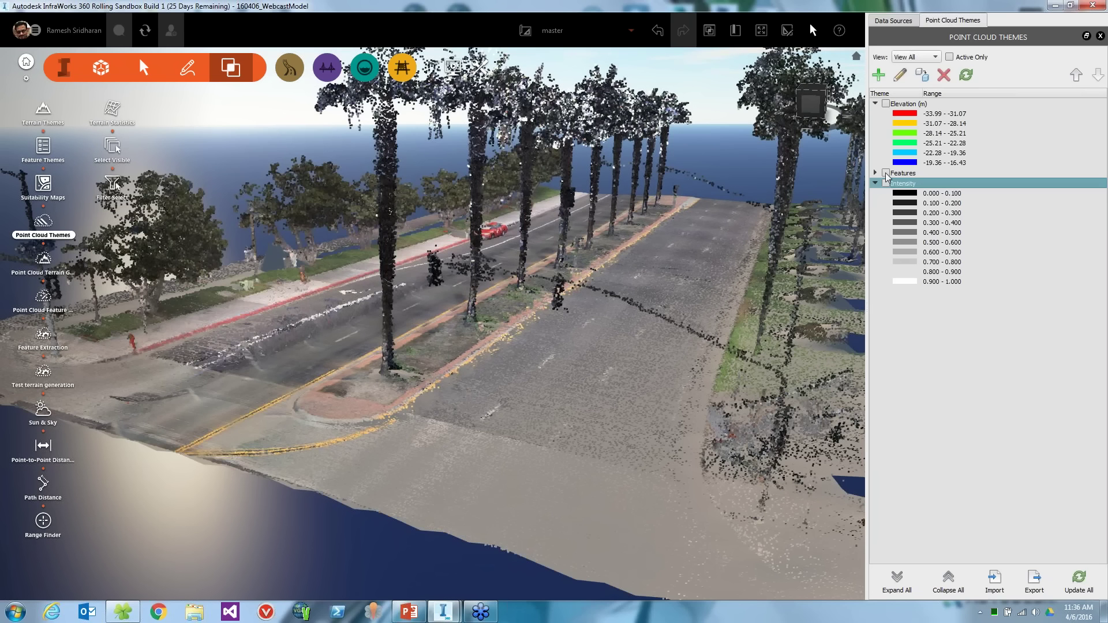
click(885, 173)
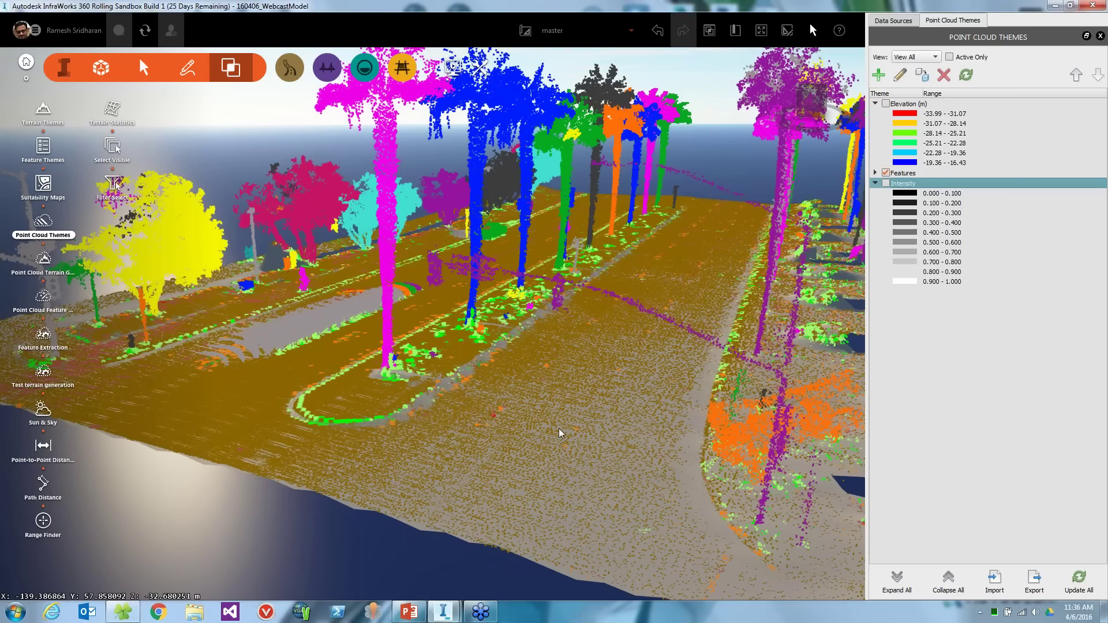
Rename the Features theme to Features-Ground with minimum classification value 1
click(903, 173)
double_click(904, 176)
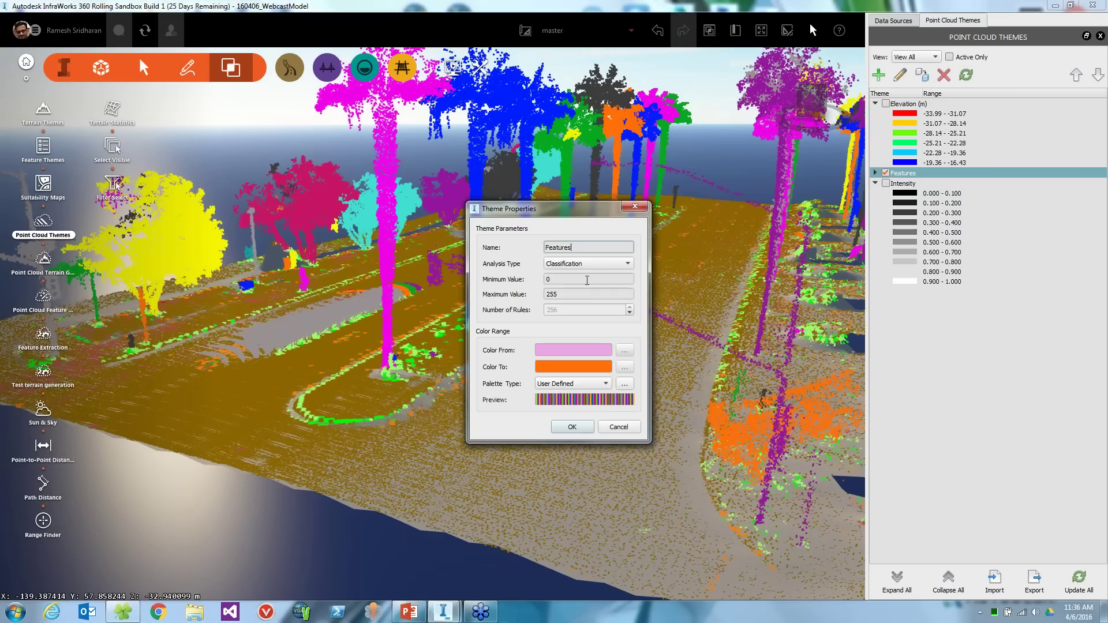
click(588, 280)
text(1)
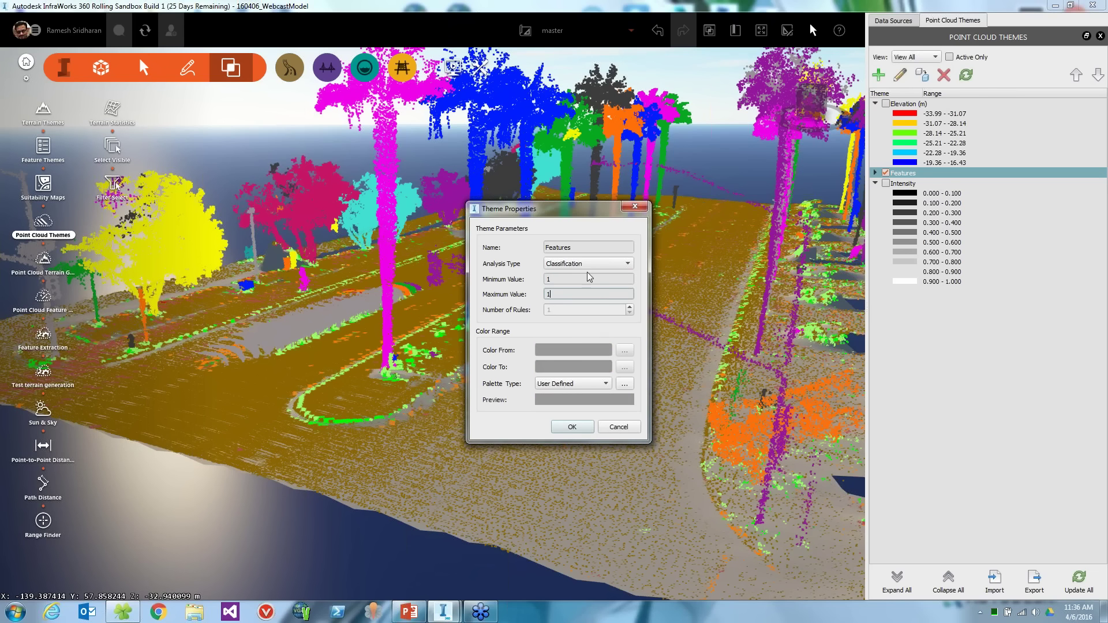
click(592, 249)
text(-Ground)
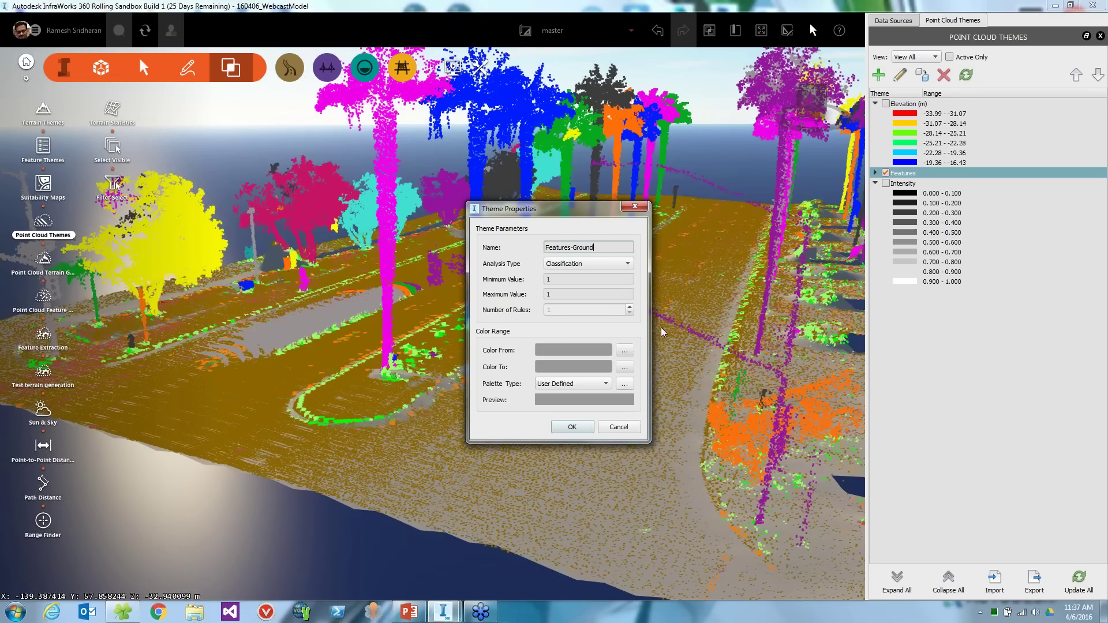
click(572, 426)
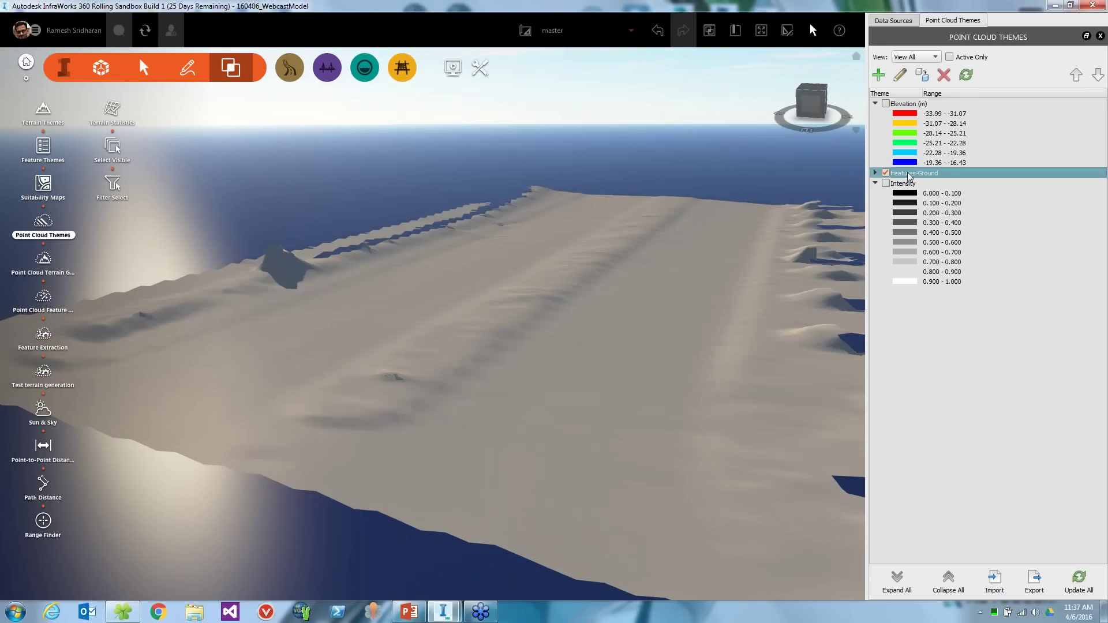
Set the Features-Ground theme's maximum classification value to 3
double_click(909, 174)
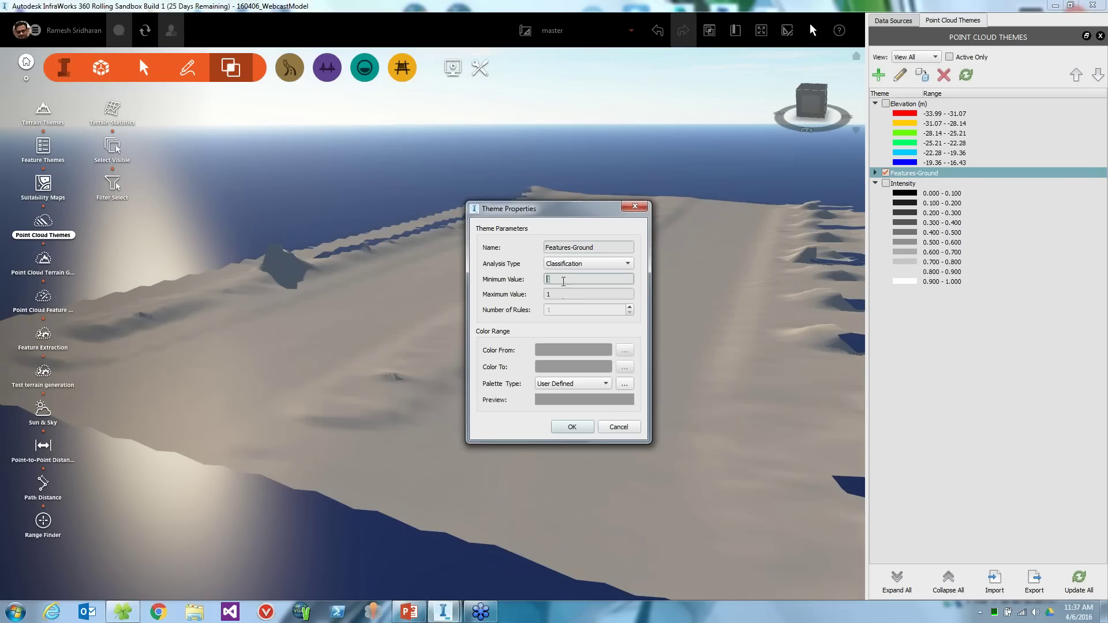
key(Tab)
text(3)
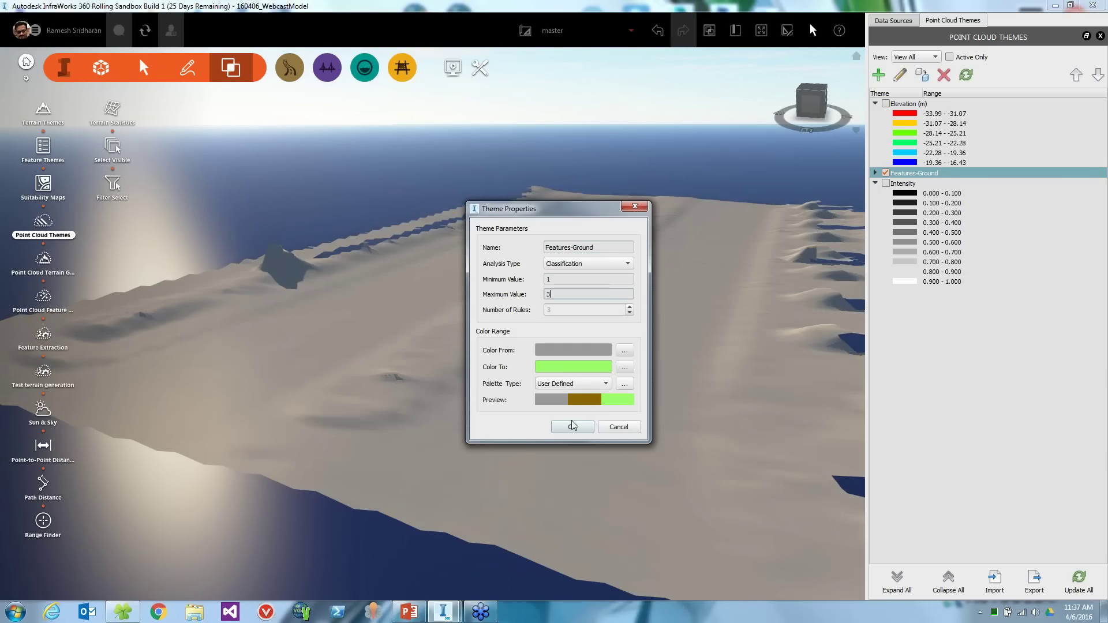
click(575, 426)
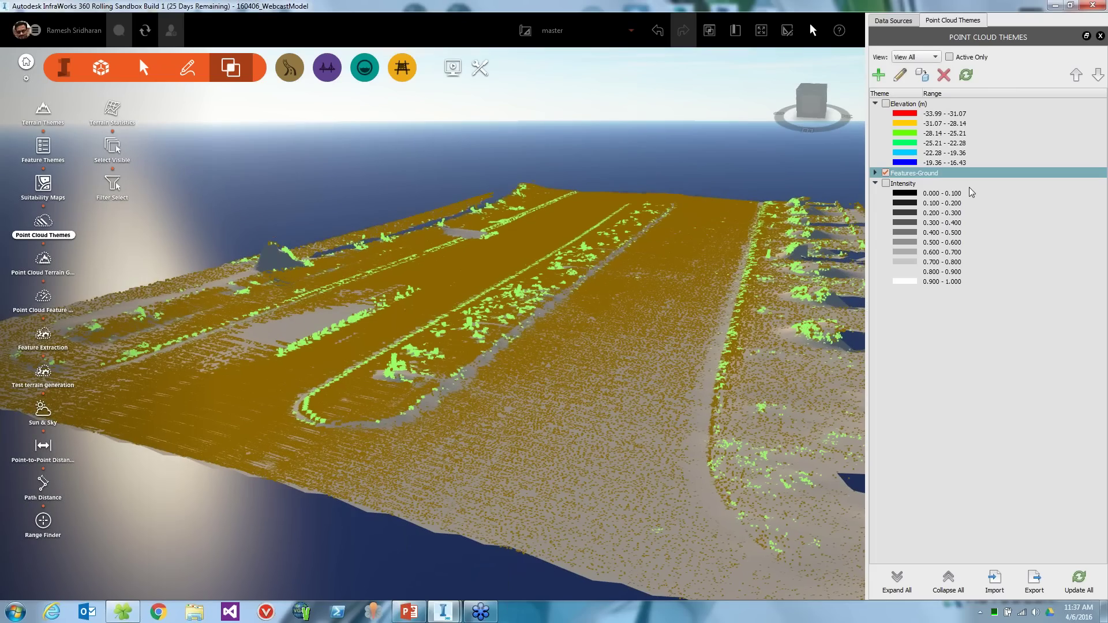
double_click(926, 176)
Reapply the Features-Ground theme and zoom around to check only brown and grey points remain
click(573, 427)
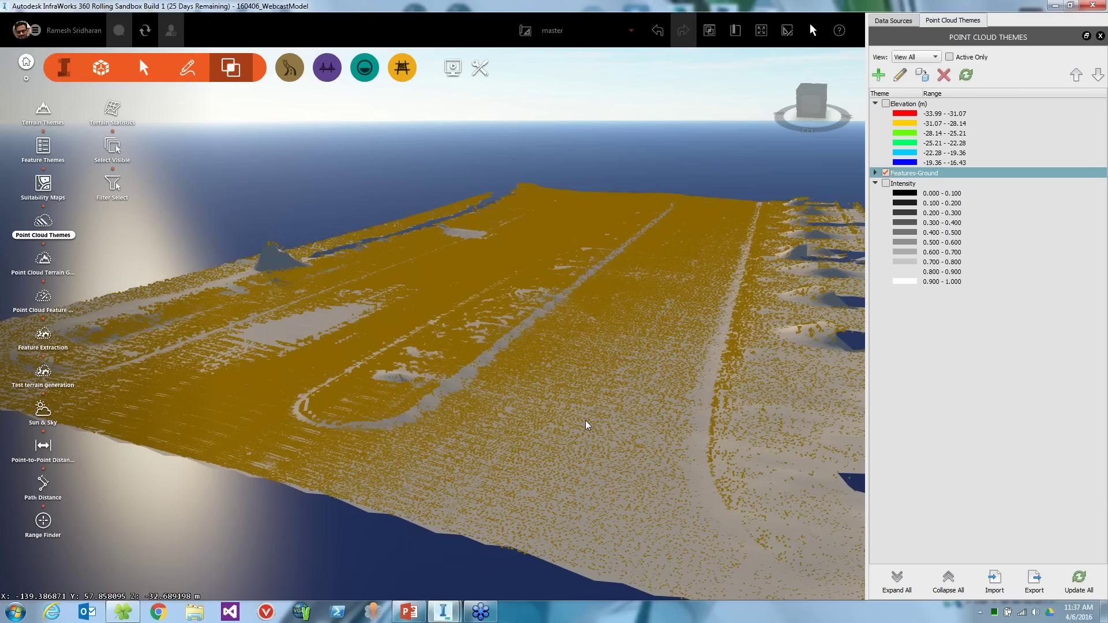
scroll(595, 405, down, 5)
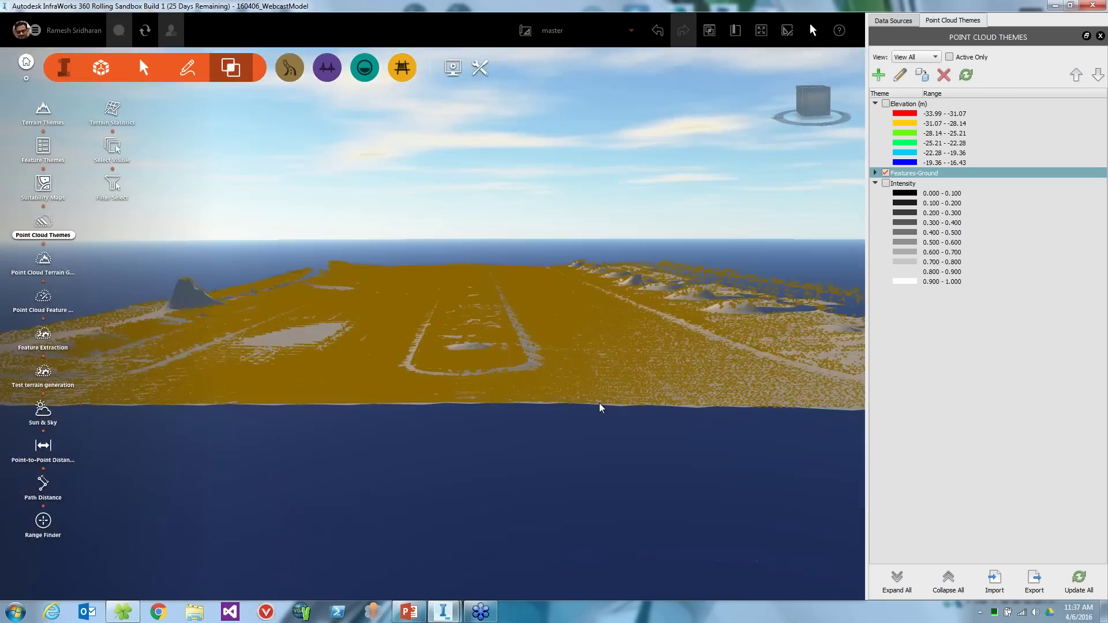
scroll(598, 413, up, 3)
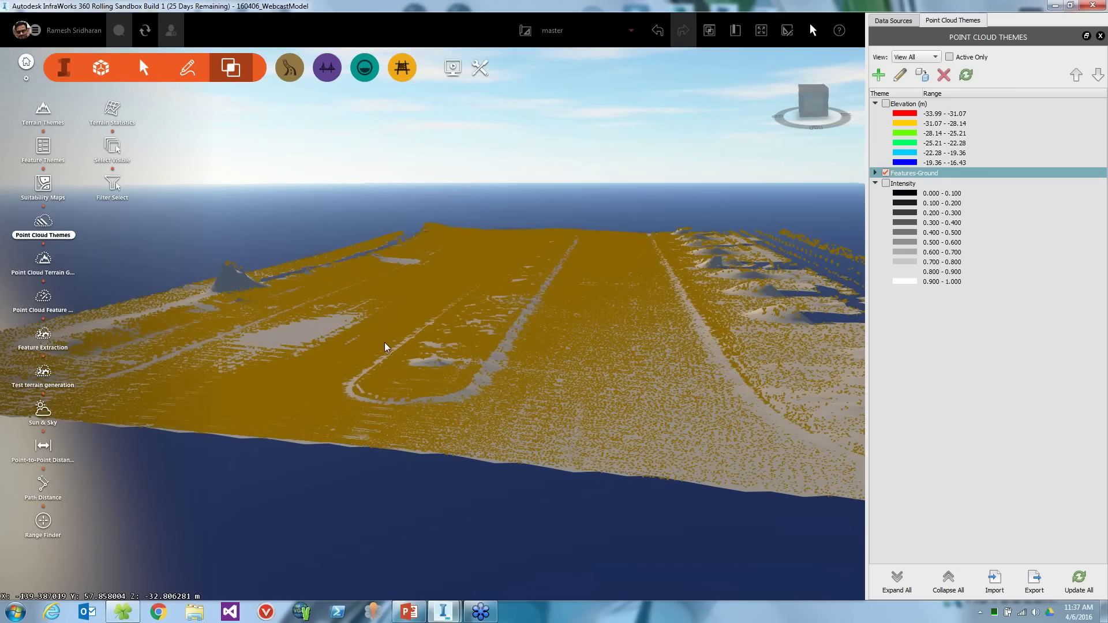
scroll(385, 342, up, 2)
scroll(403, 340, up, 2)
scroll(403, 339, down, 1)
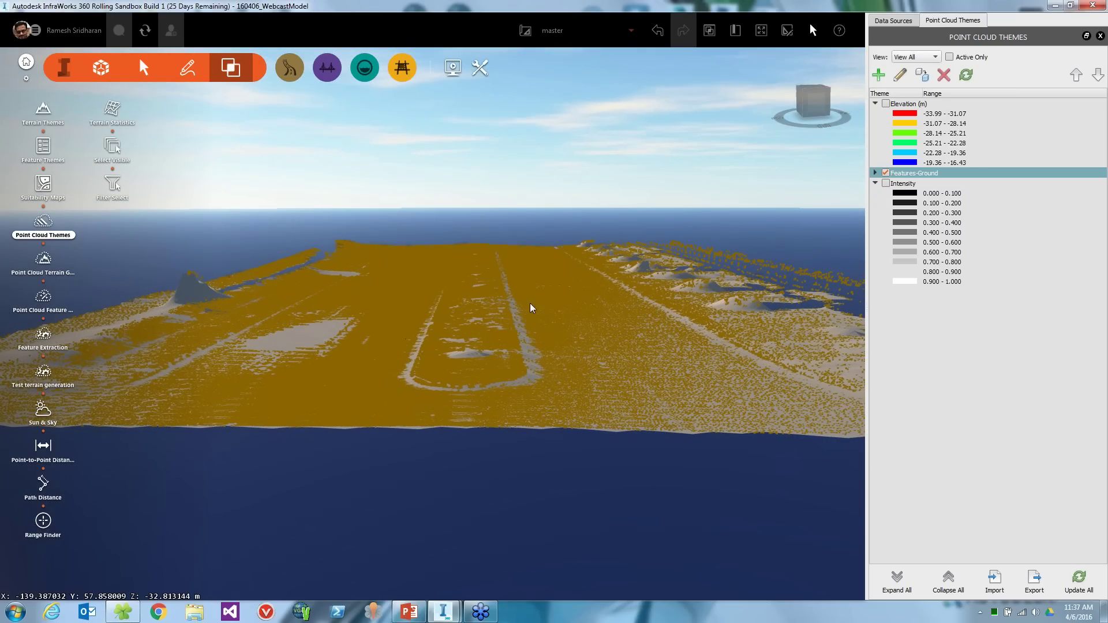
scroll(520, 366, down, 1)
scroll(521, 360, down, 2)
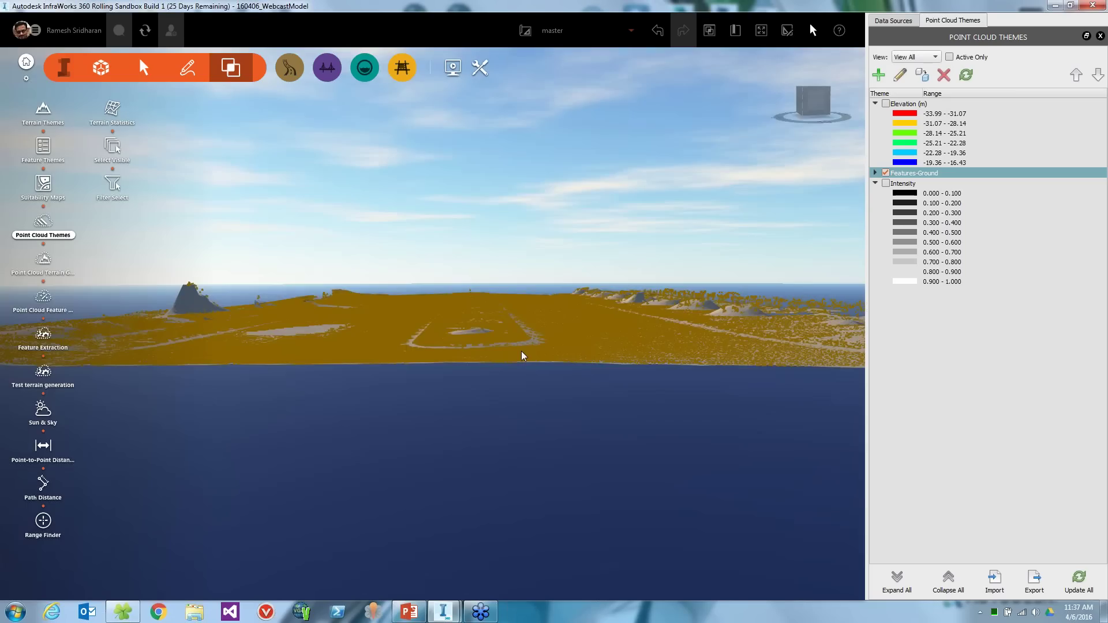
scroll(518, 367, up, 2)
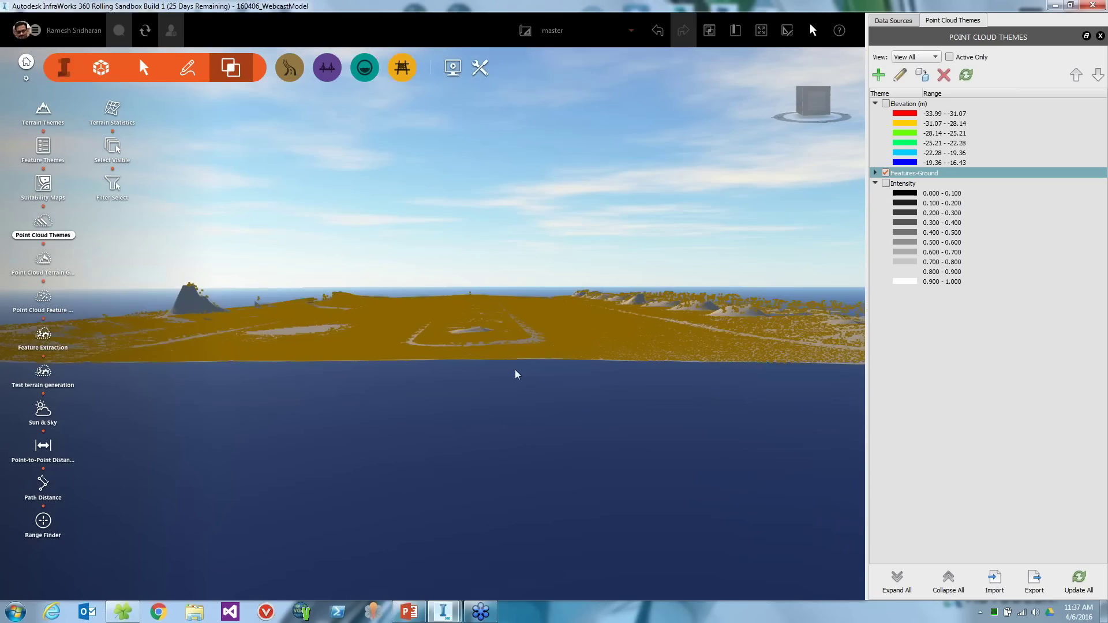
scroll(515, 369, up, 3)
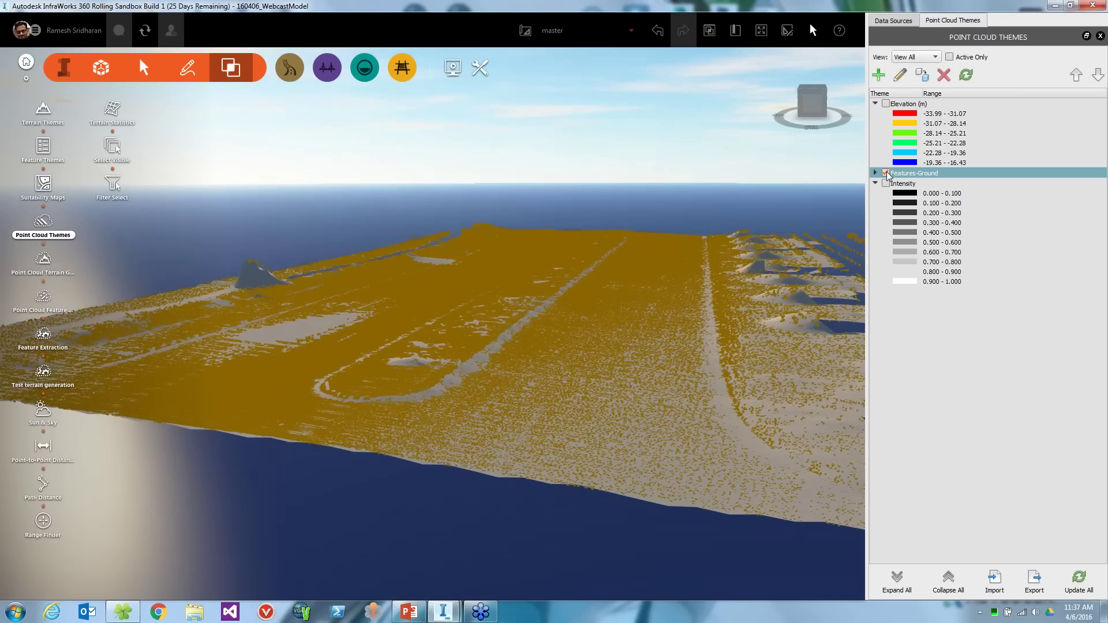
Untick Features-Ground and switch off Point Clouds in Model Explorer to show bare terrain
click(886, 173)
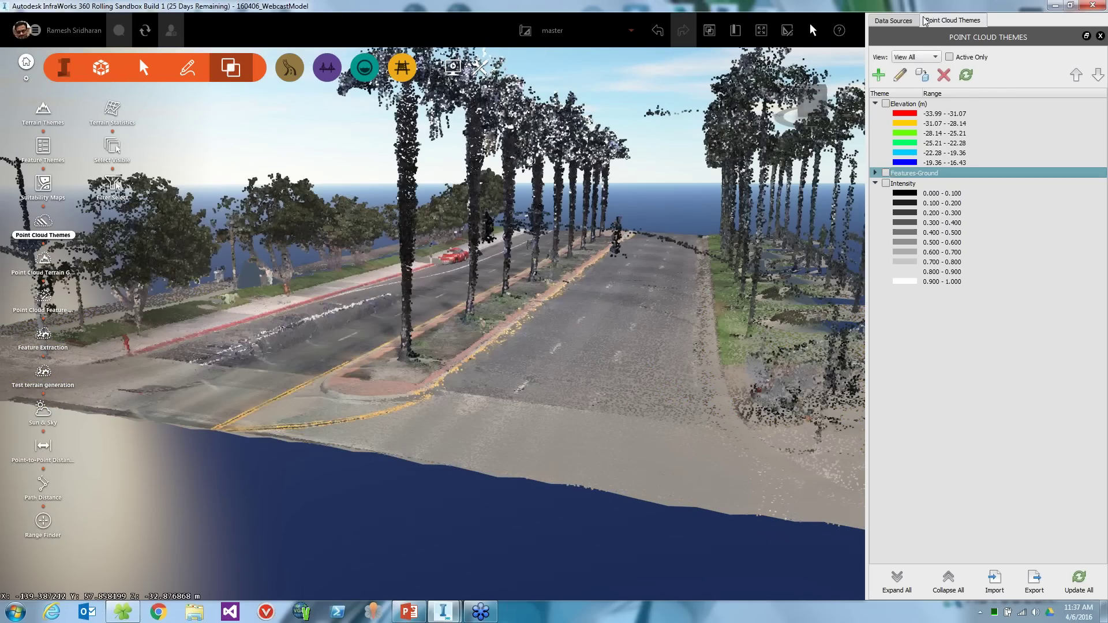
click(893, 21)
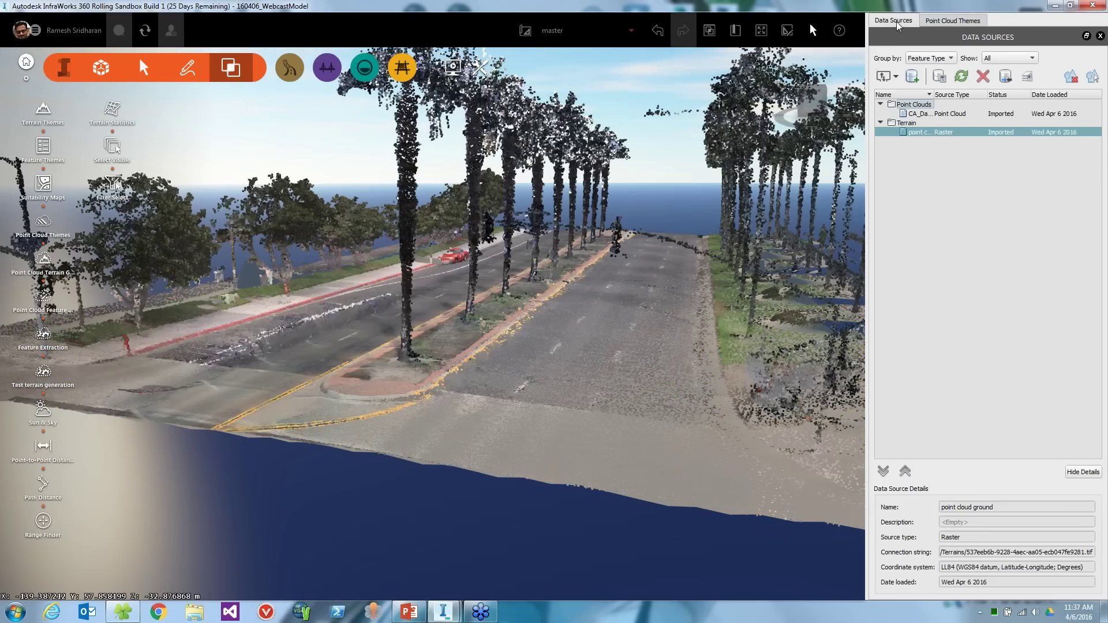
click(709, 30)
click(1048, 354)
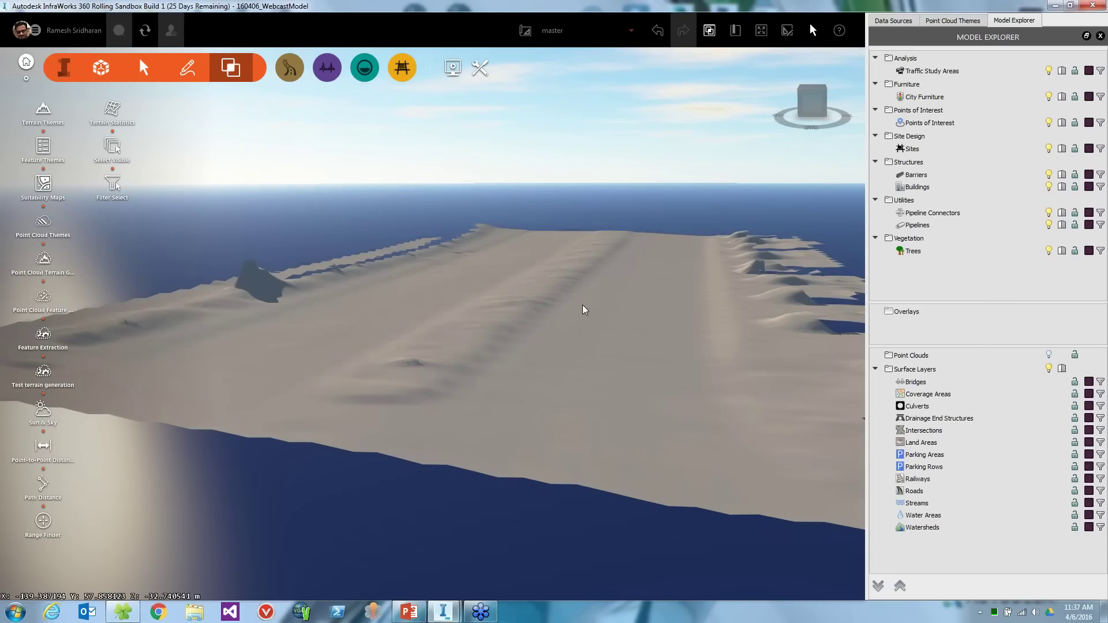
click(893, 21)
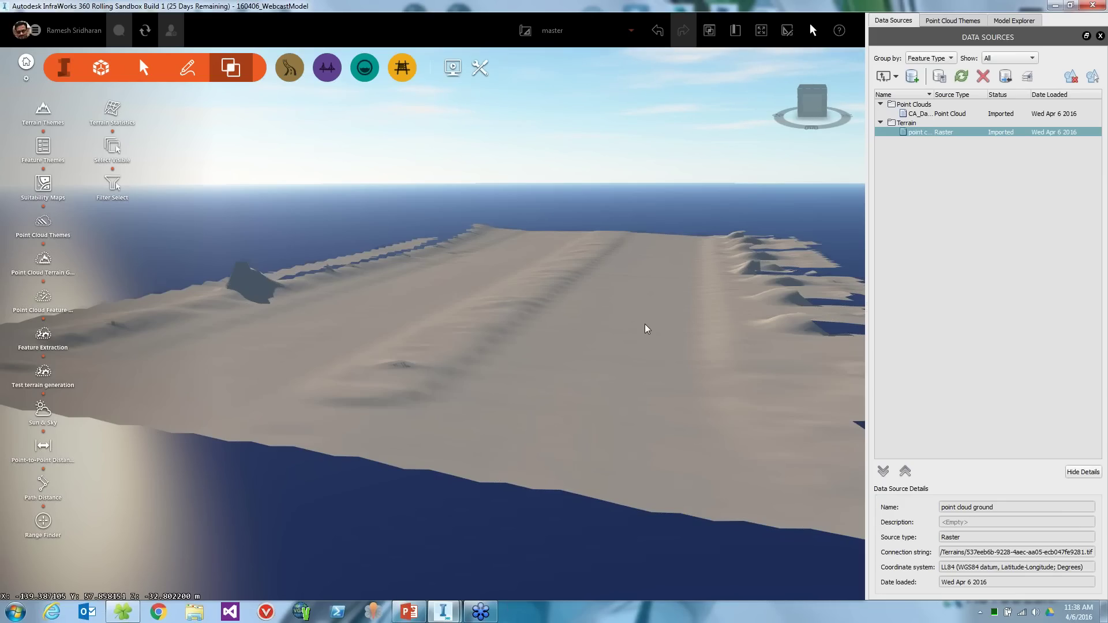
drag(645, 329, 659, 311)
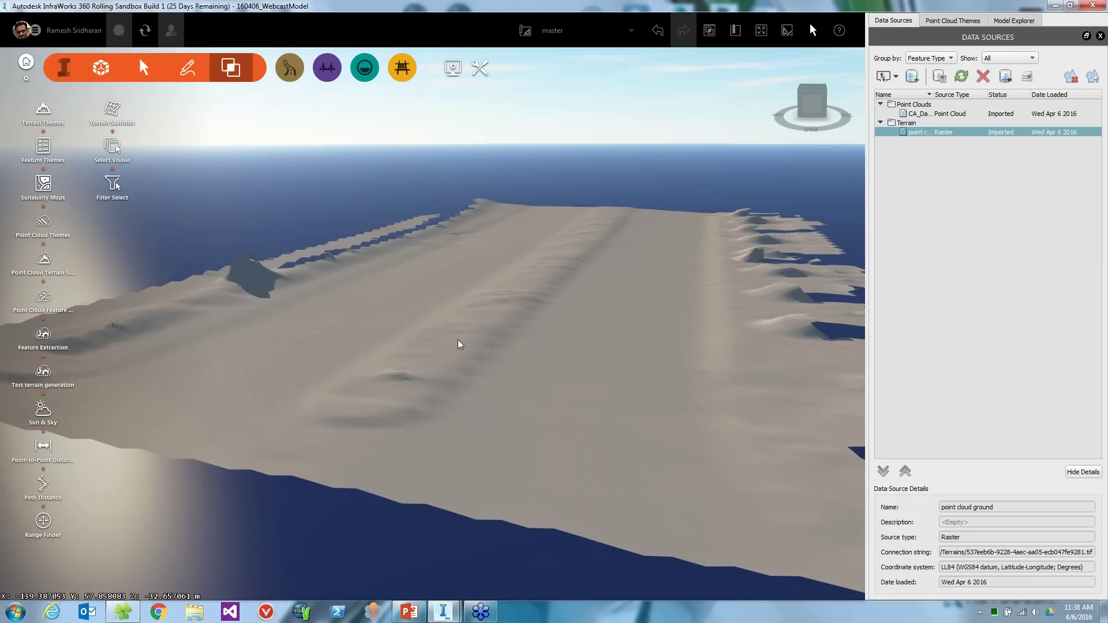
In Explorer, browse to Resources > PointClouds > 537eeb6b… and select CA_Data_o.rcs
click(132, 612)
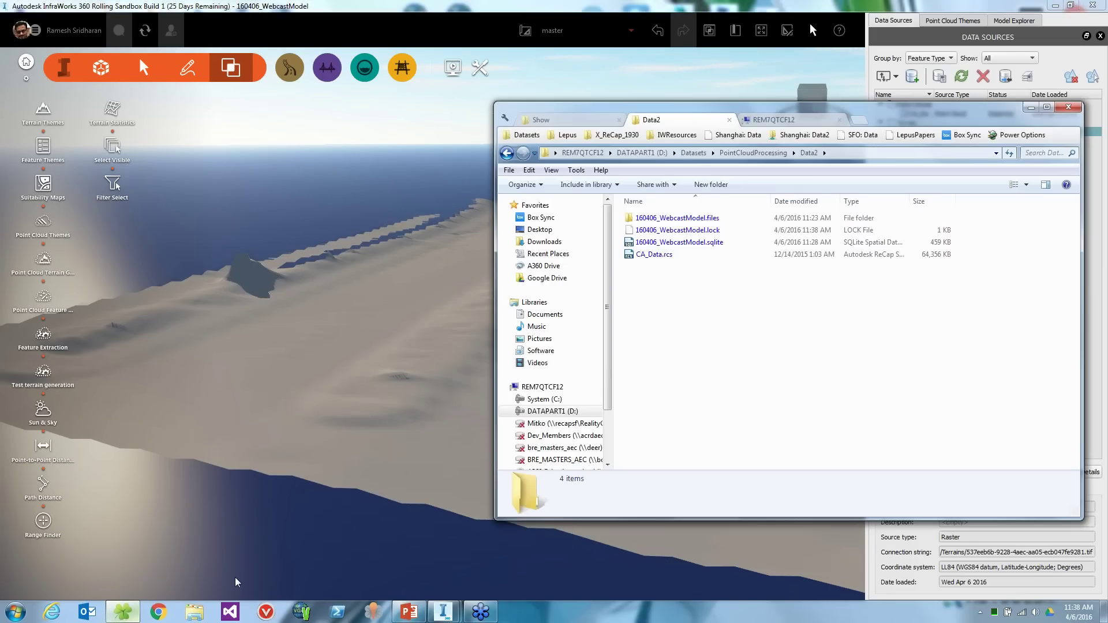
double_click(681, 218)
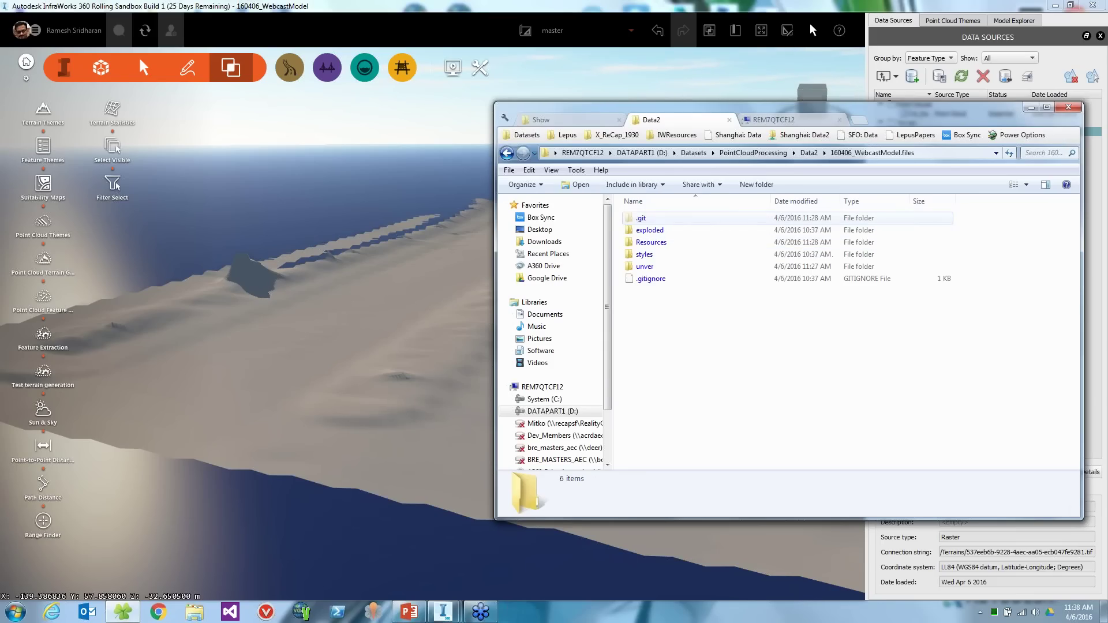
double_click(651, 243)
double_click(664, 218)
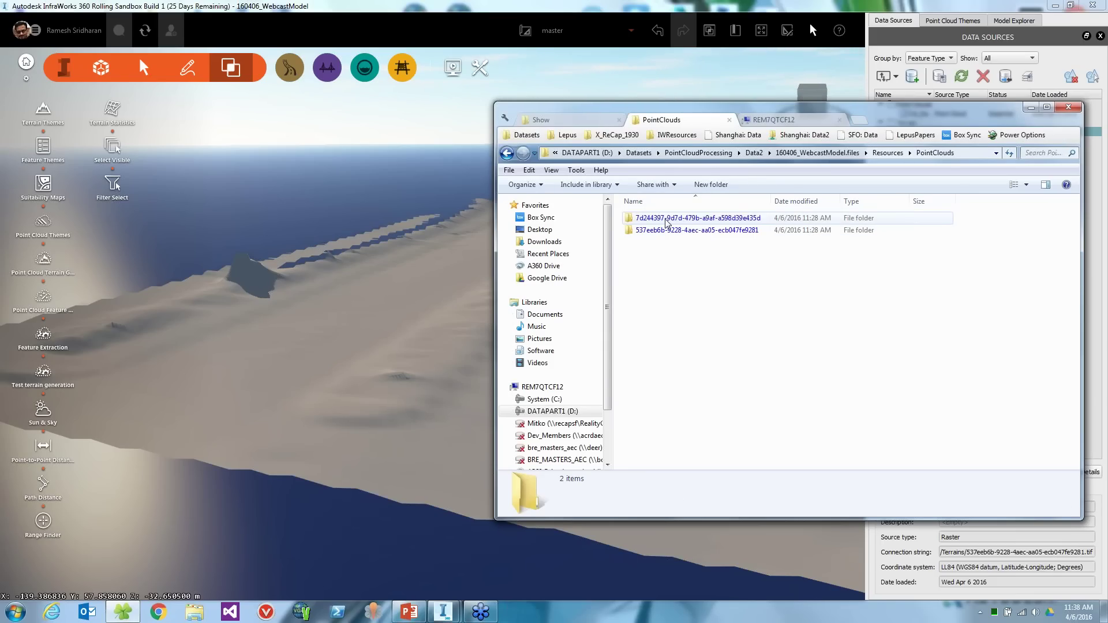
click(666, 220)
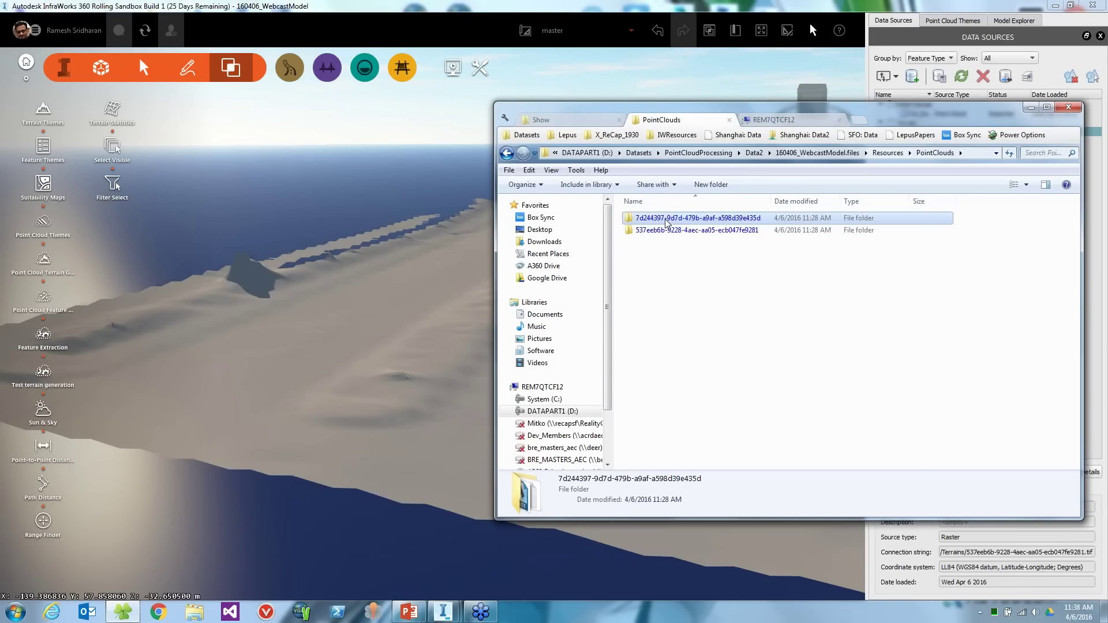
double_click(666, 219)
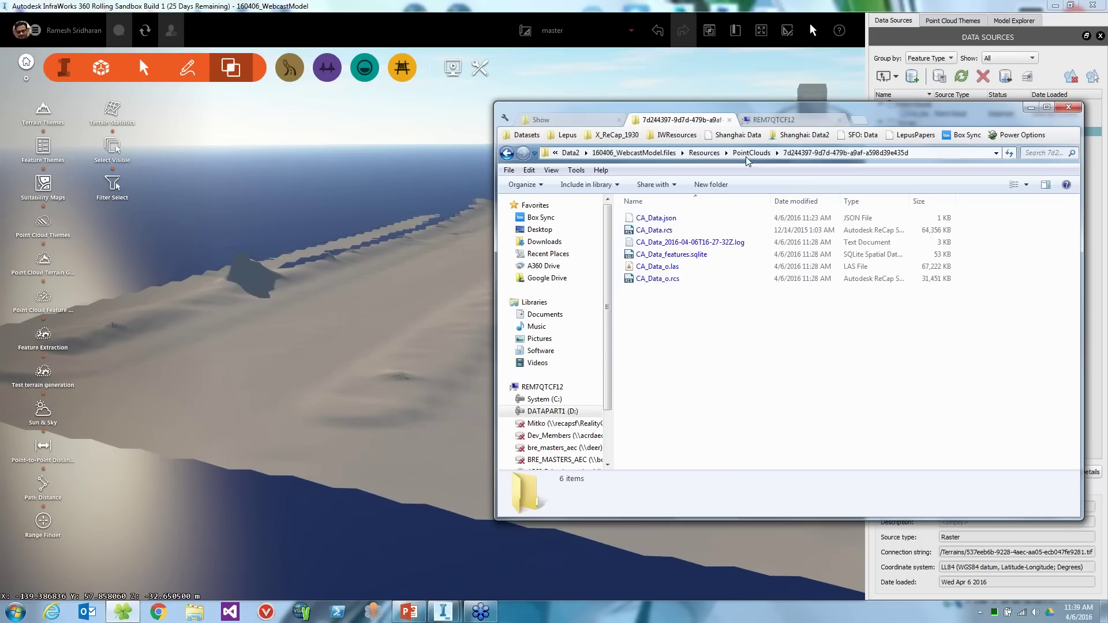
key(alt+Left)
double_click(669, 231)
click(680, 242)
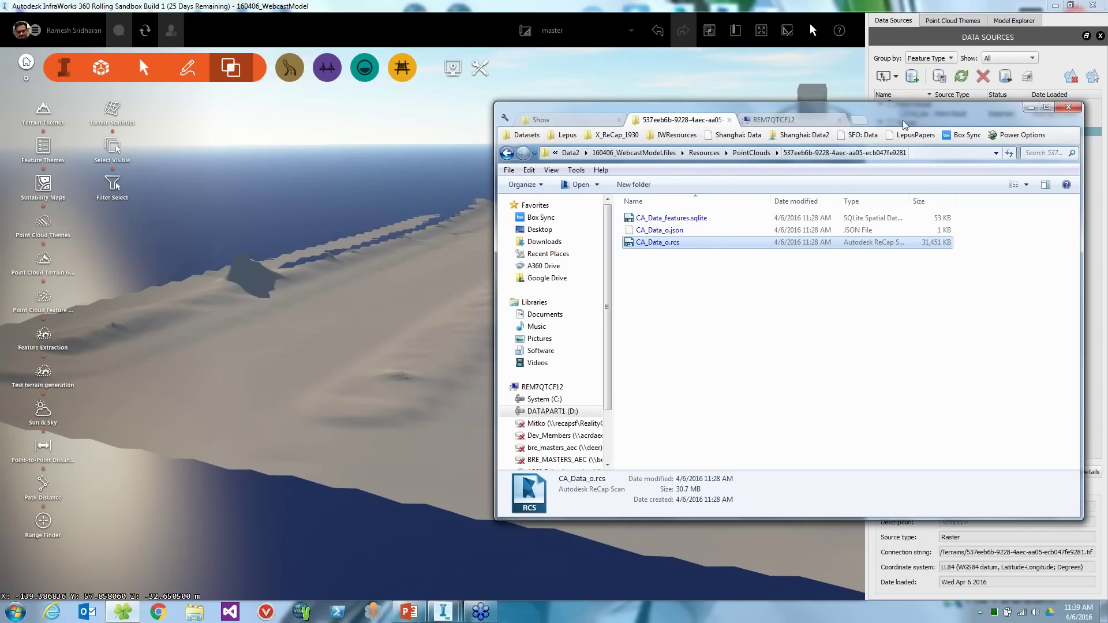
drag(923, 120, 775, 175)
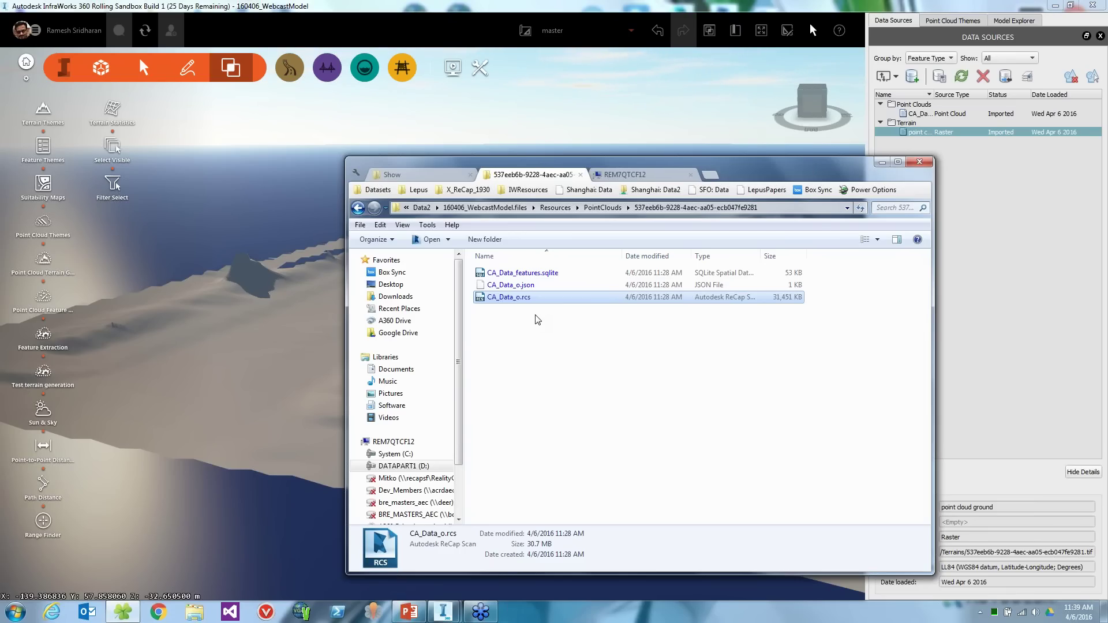
Minimize Explorer, tilt the view over the bare terrain, and reopen Point Cloud Terrain Generation
click(882, 163)
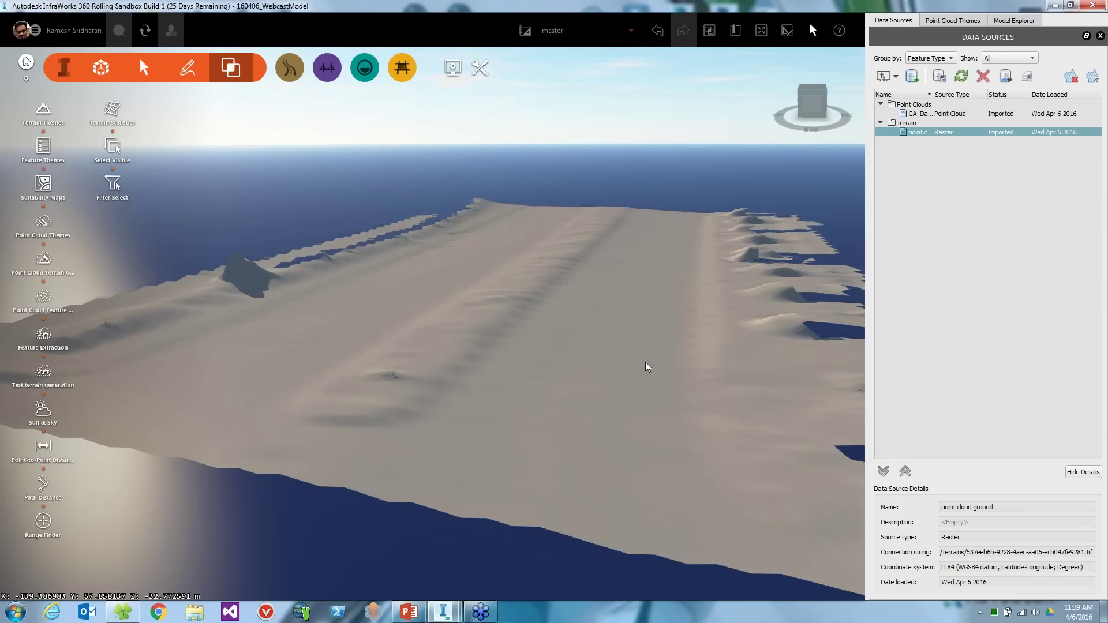
right_click(653, 358)
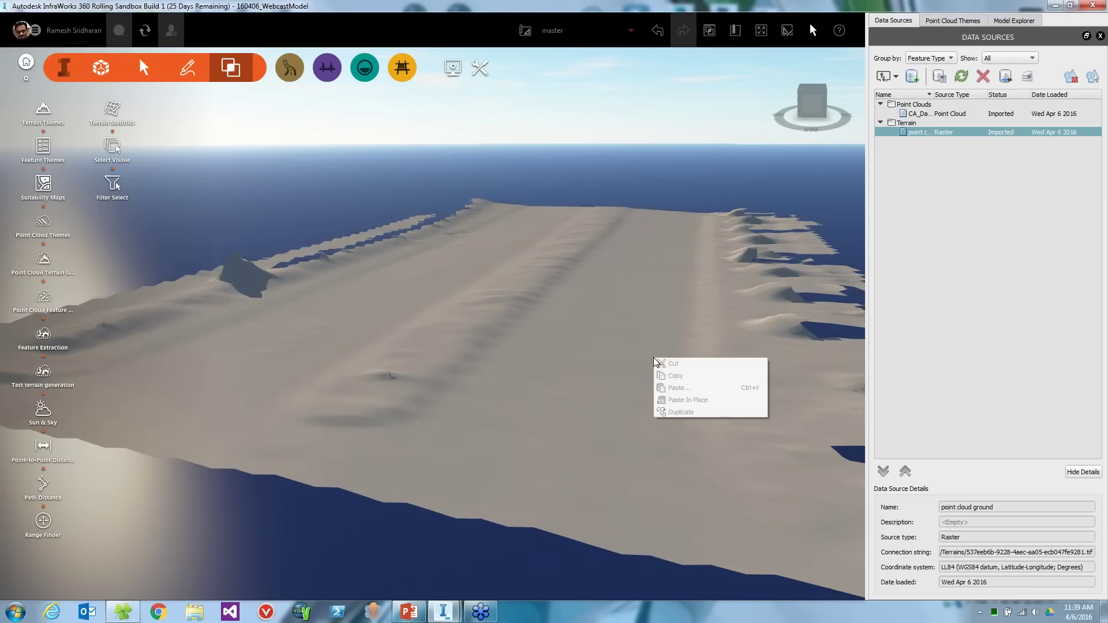
click(561, 335)
middle_drag(559, 337, 431, 376)
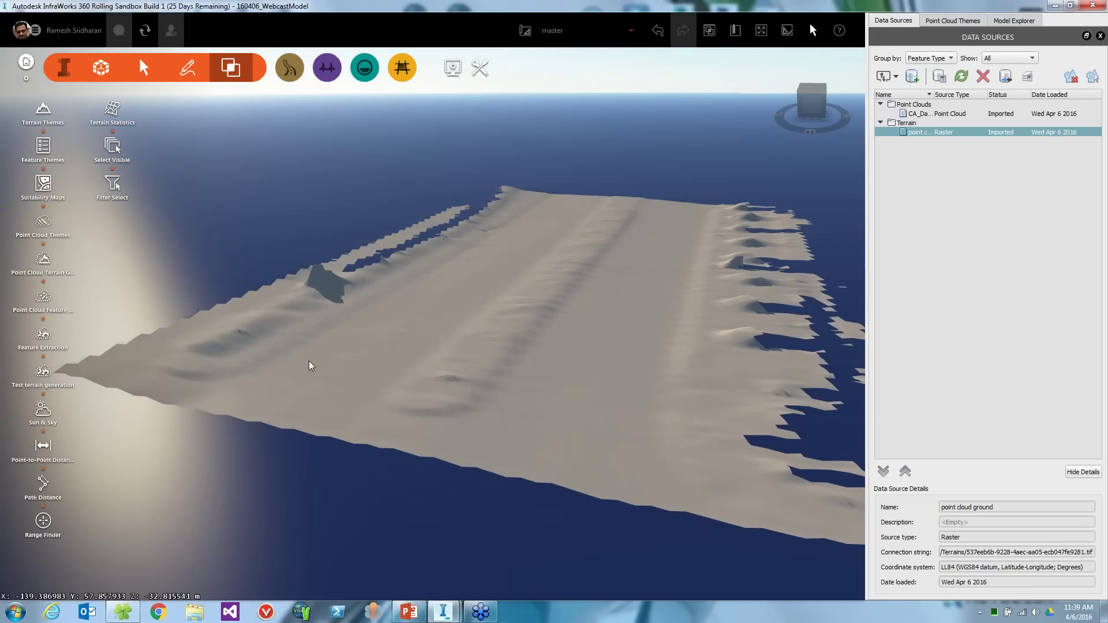
click(43, 262)
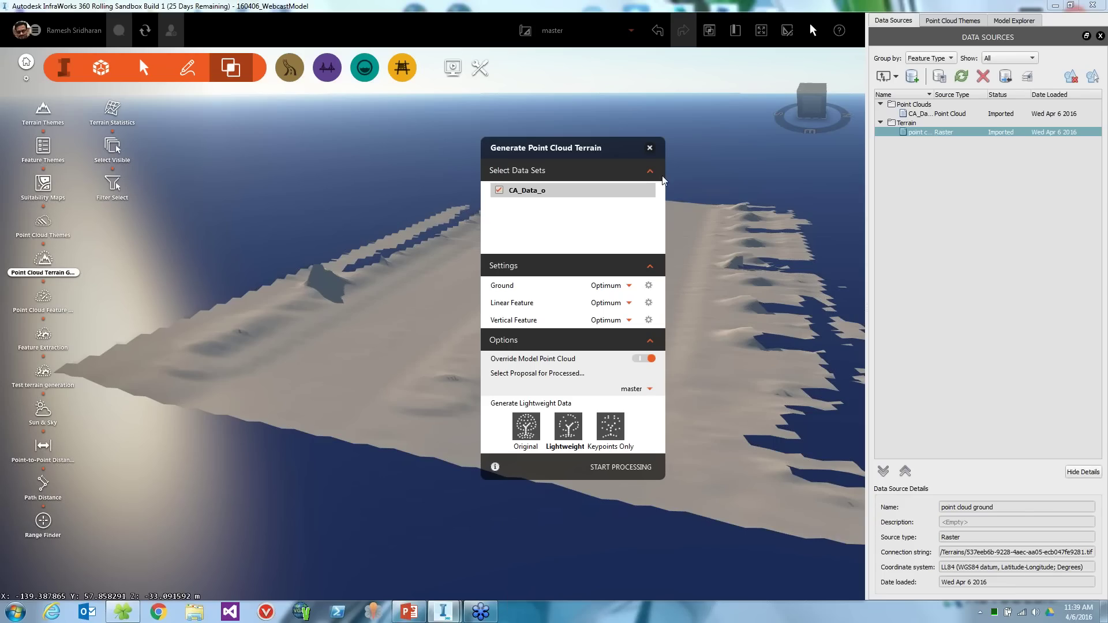
Dismiss the Generate Point Cloud Terrain dialog, leaving the bare 'point cloud ground' terrain shown
click(650, 148)
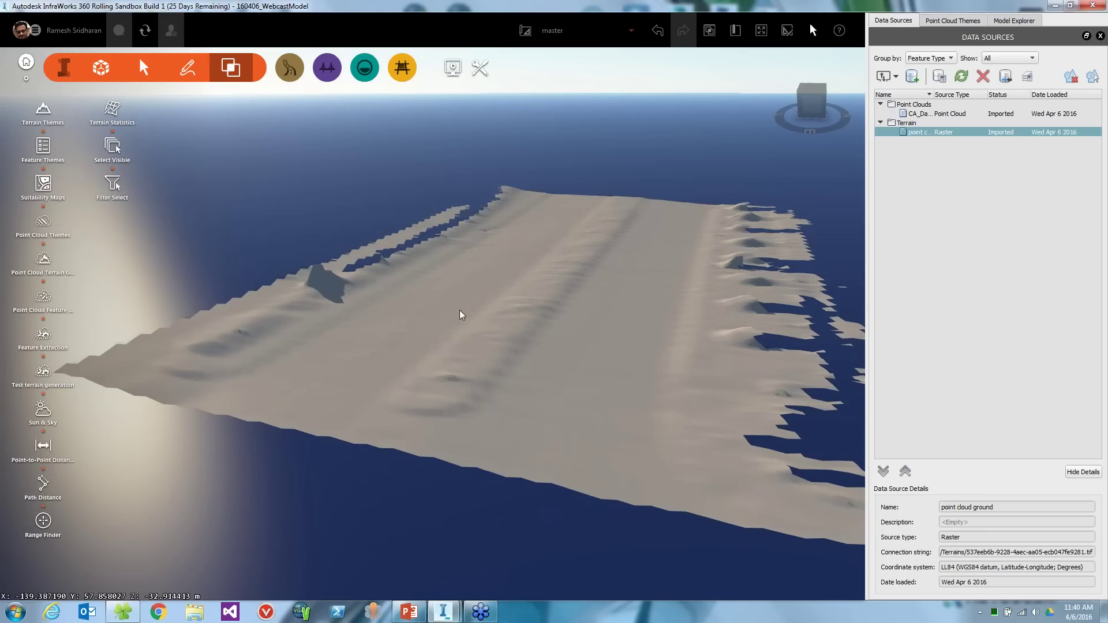
Present PowerPoint slides up to 'So what's in the product now', then return to InfraWorks
click(408, 613)
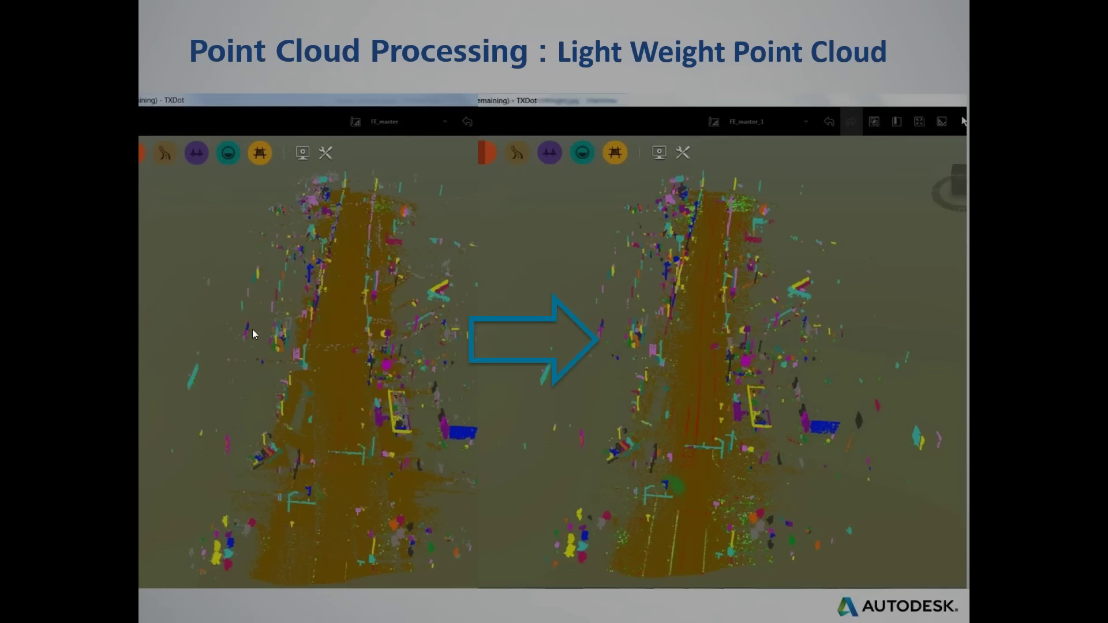
key(Right)
key(Right)
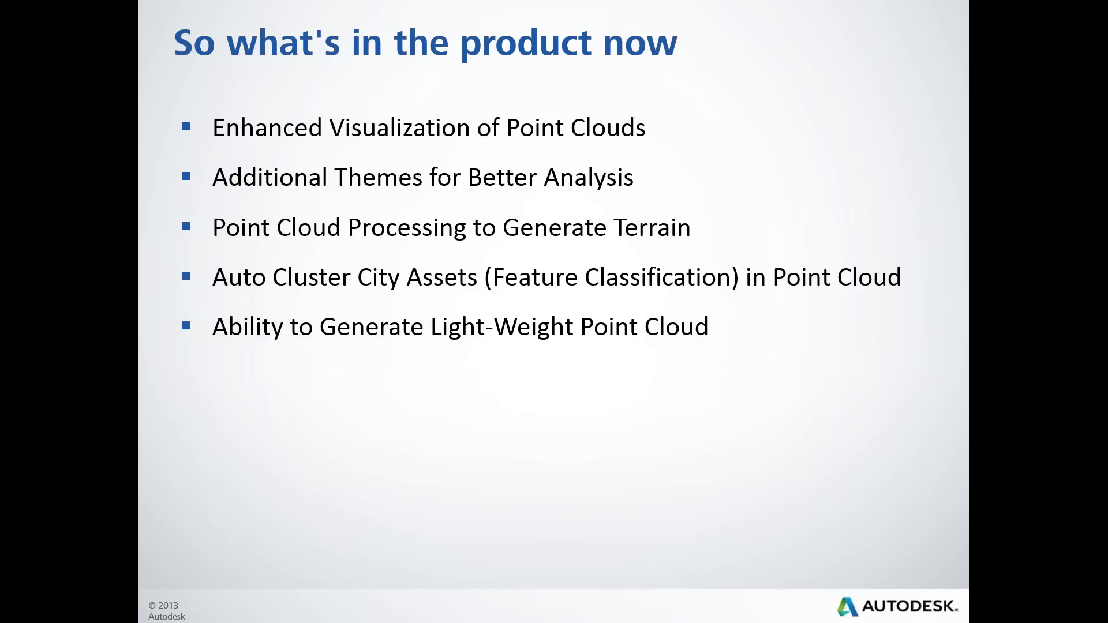
key(Escape)
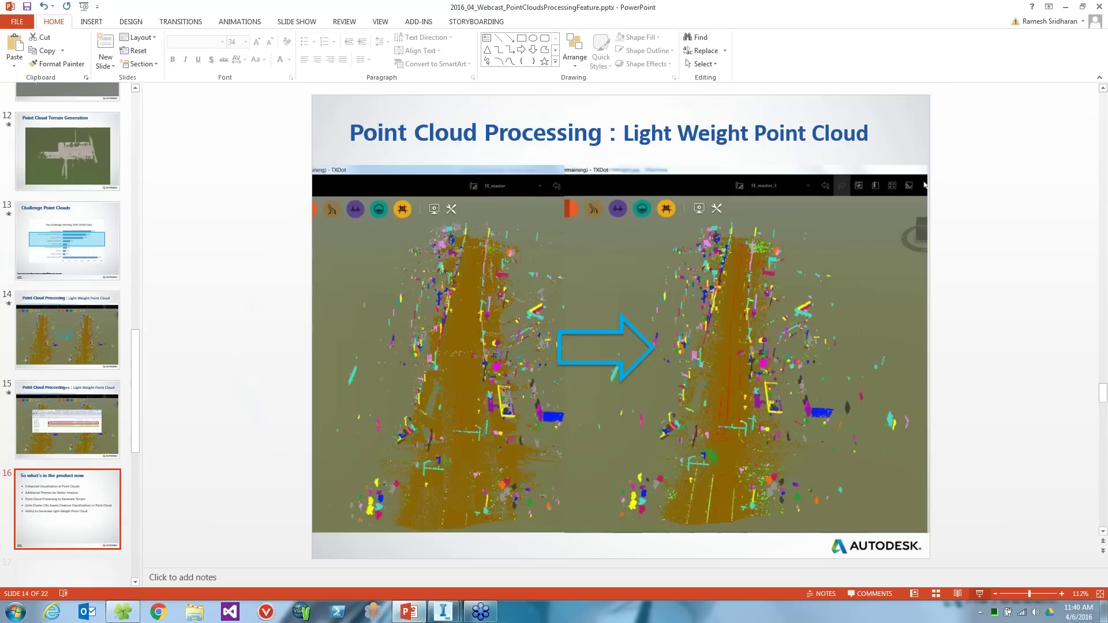
mouse_move(450, 616)
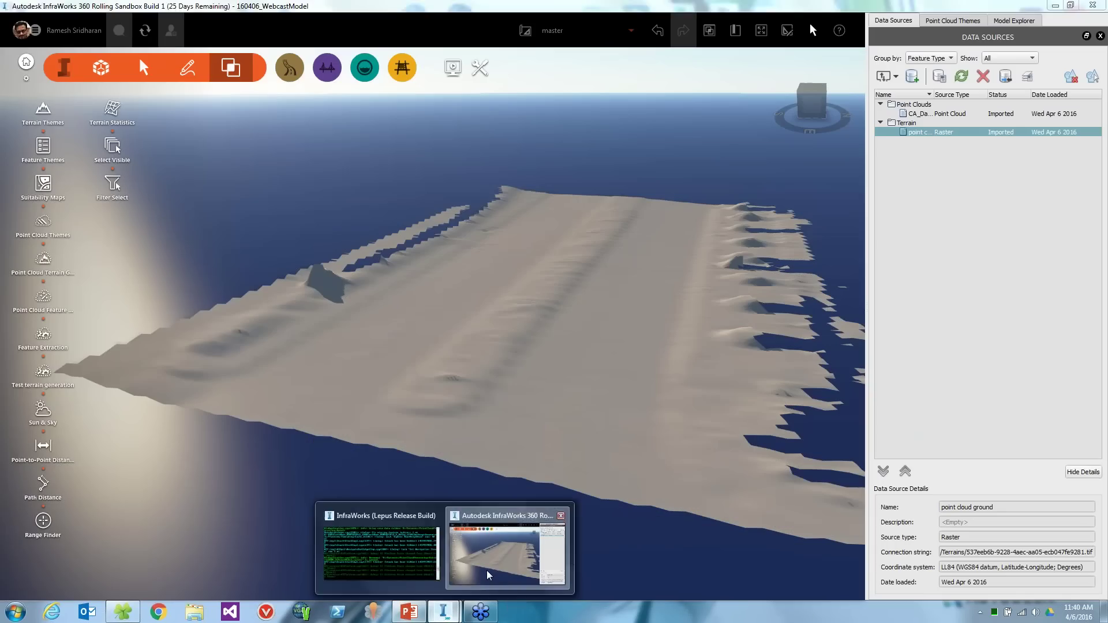
click(487, 569)
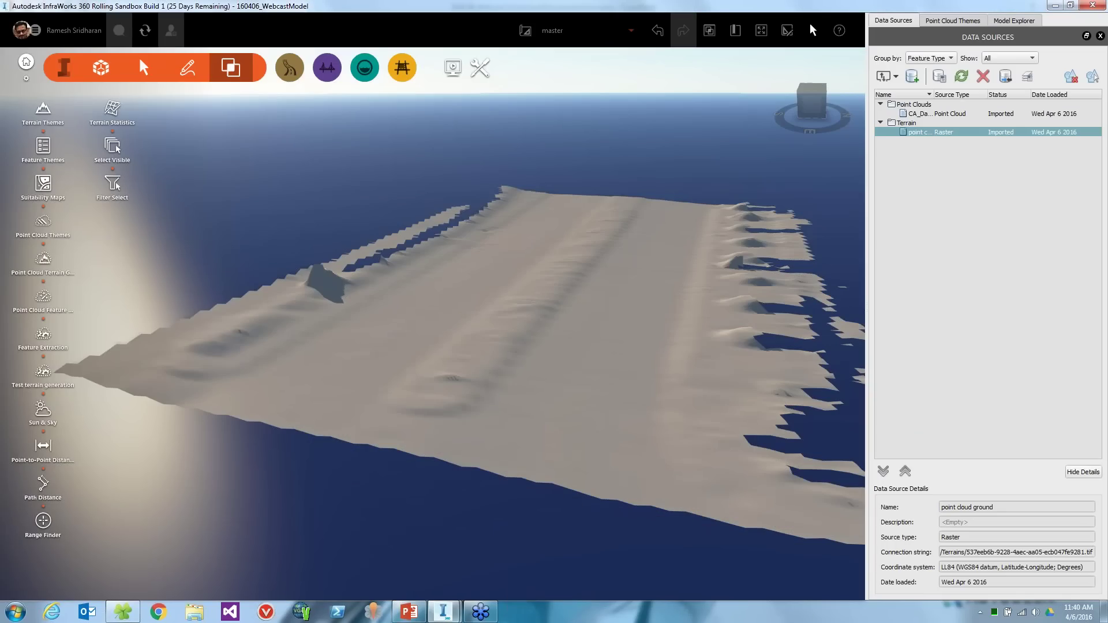
Check the Point Cloud settings in Application Options, cancel unchanged, and switch to PowerPoint
click(479, 67)
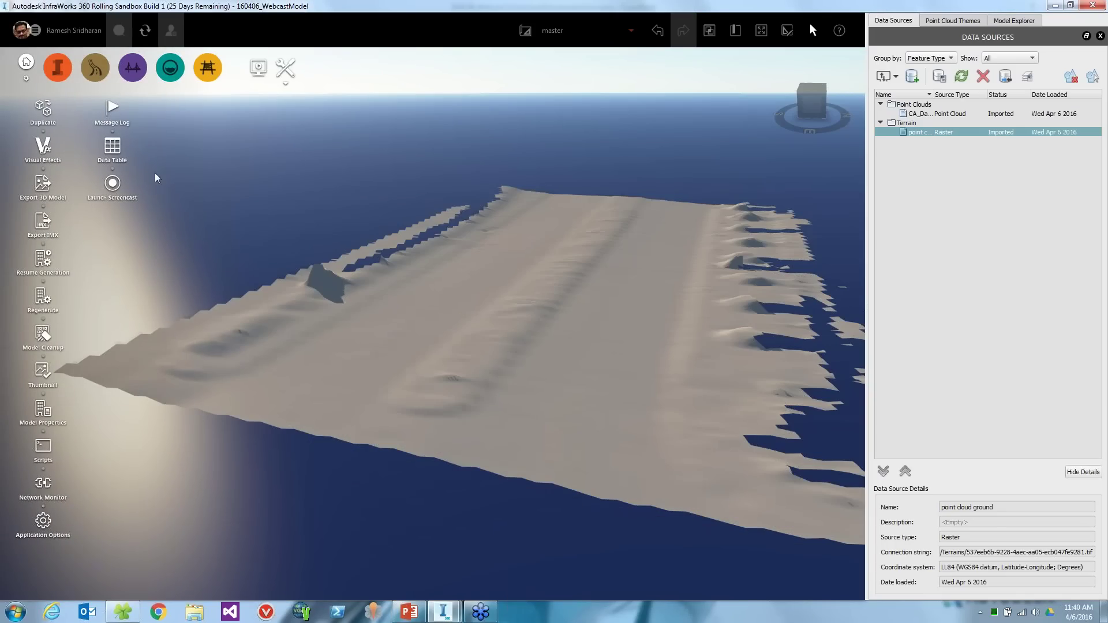
click(43, 521)
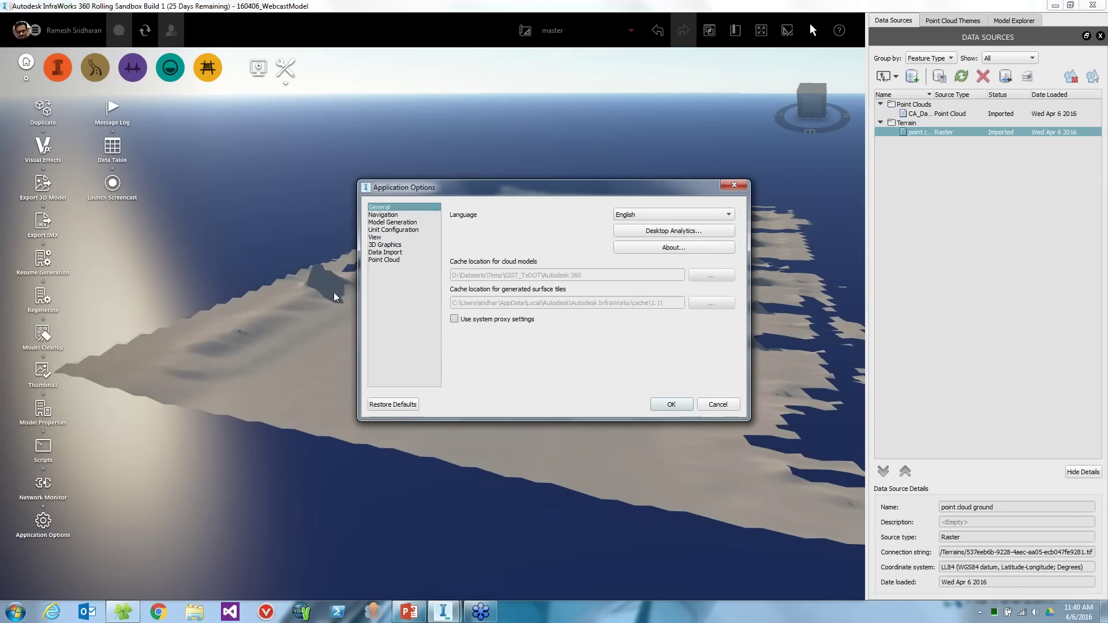
click(395, 260)
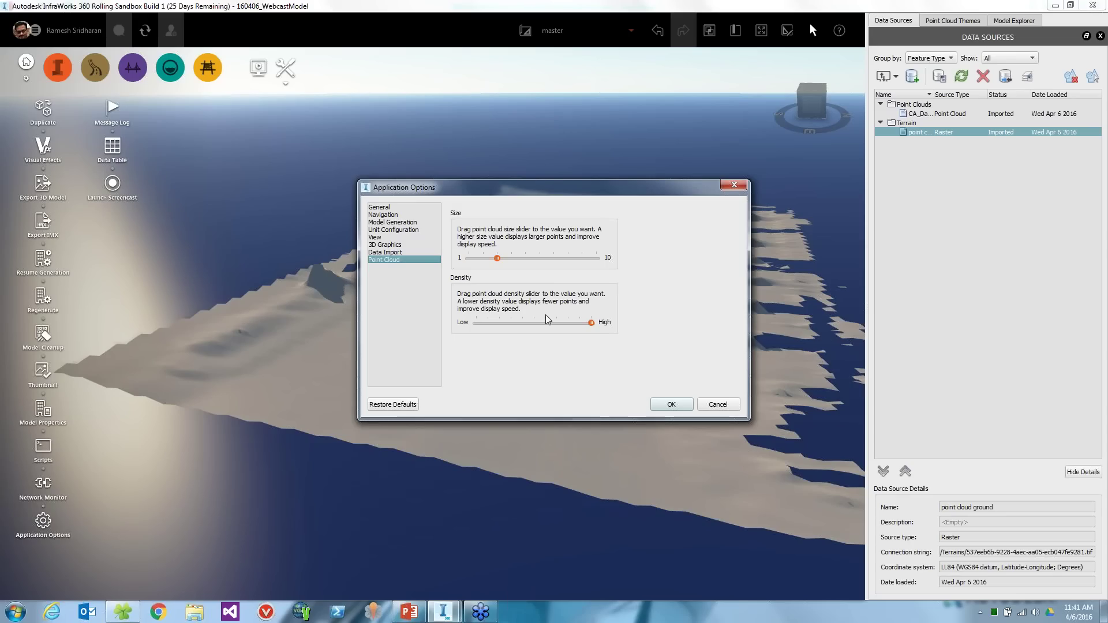
click(726, 406)
click(410, 612)
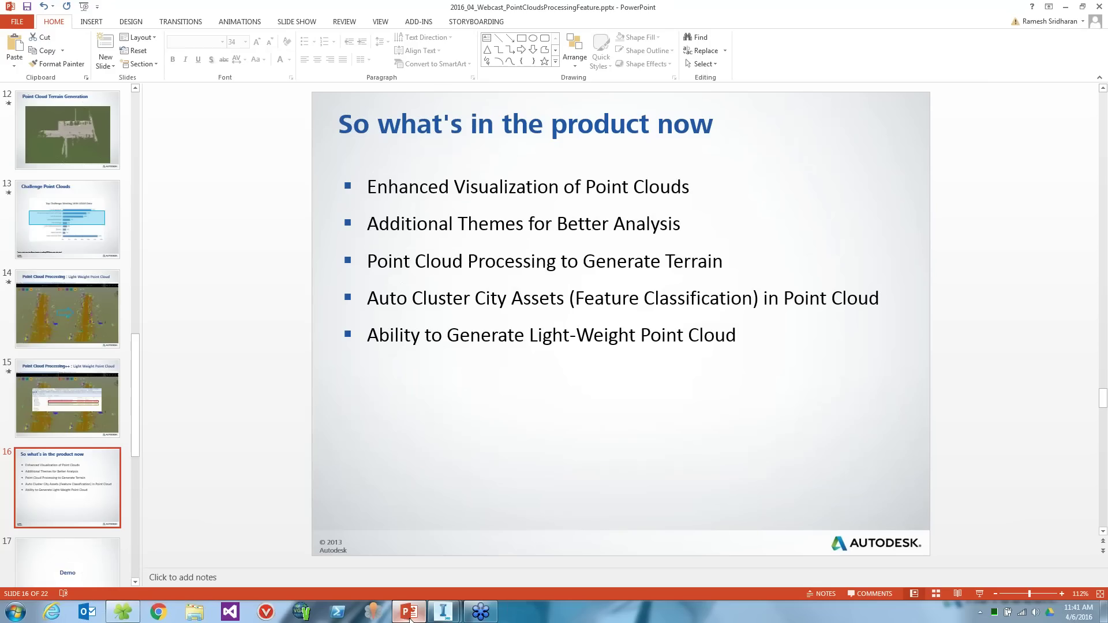
Present slide 16 'So what's in the product now' full screen, then return to InfraWorks
click(991, 369)
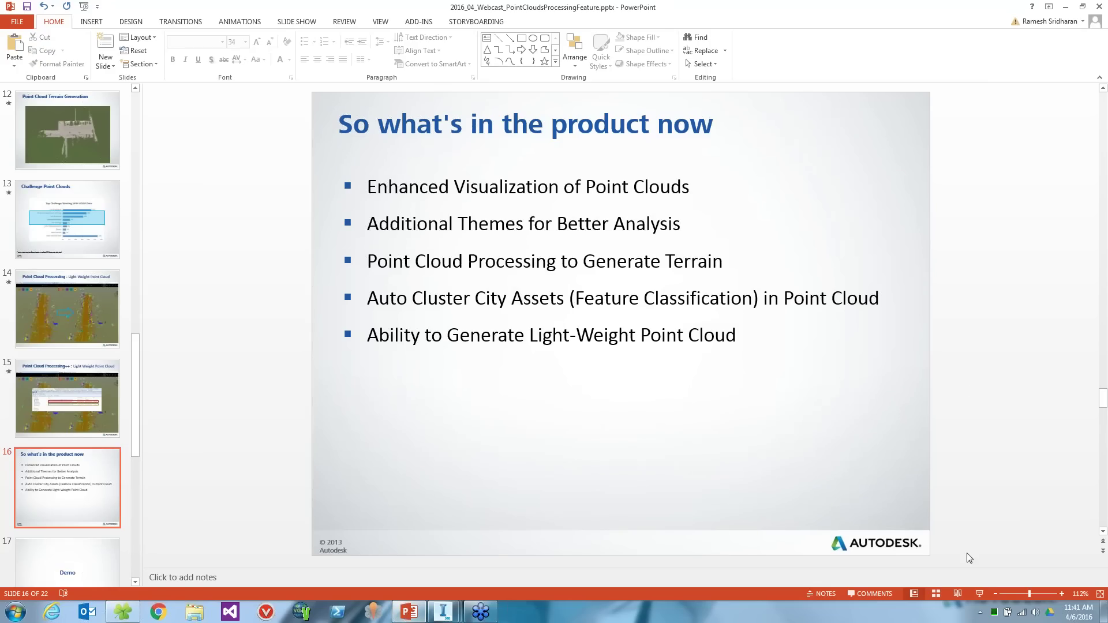
click(979, 595)
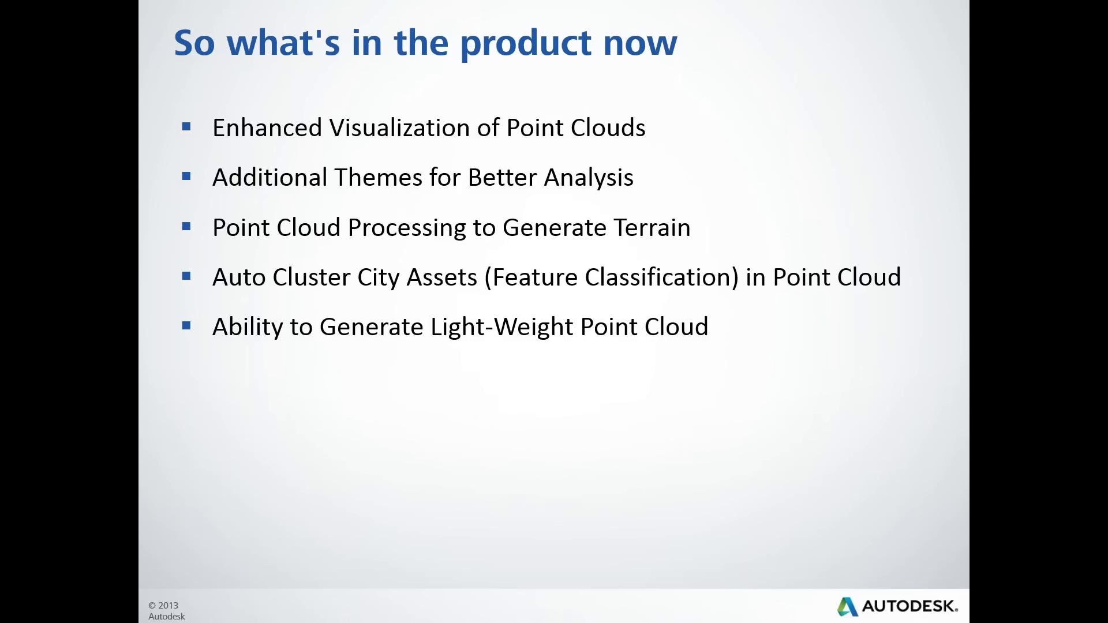
key(Escape)
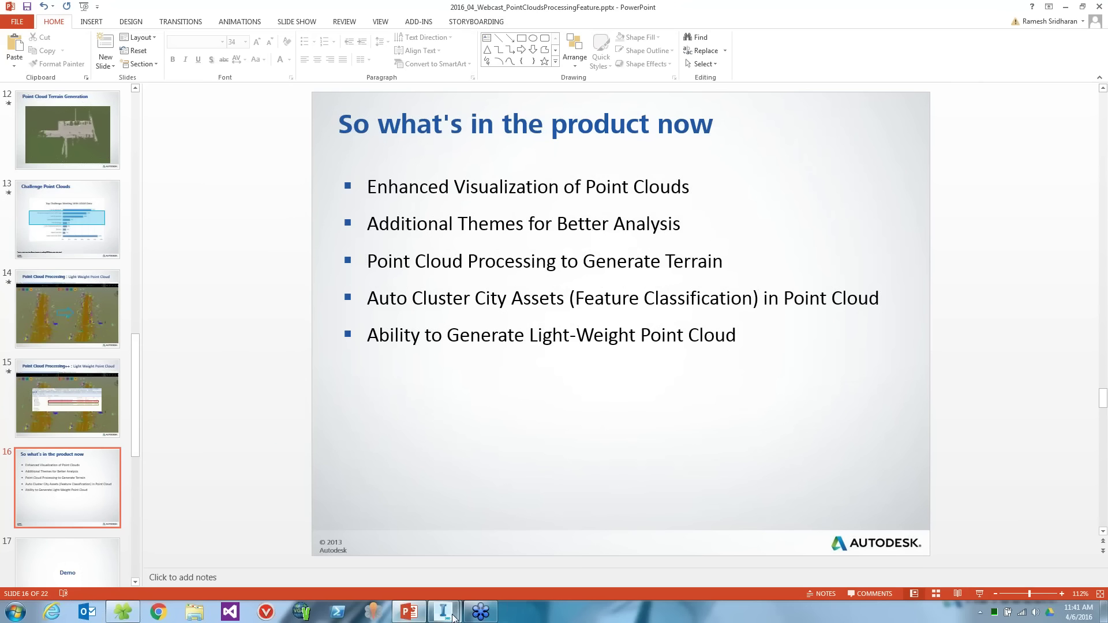
mouse_move(443, 611)
click(506, 563)
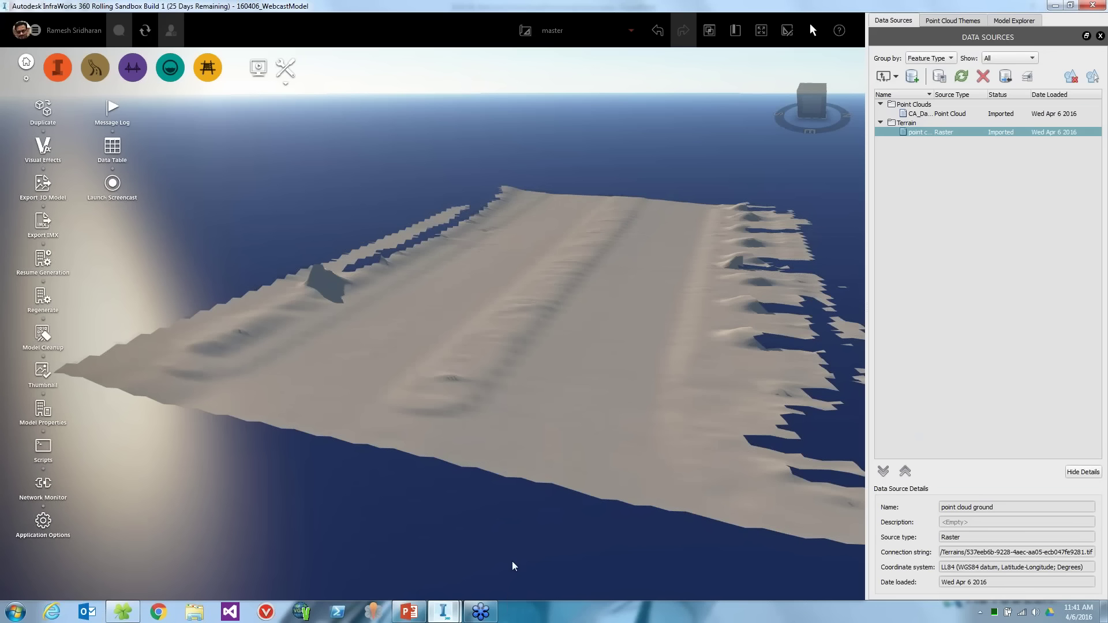
Create a new point cloud theme named 'El' using Elevation + Intensity analysis
click(942, 23)
click(878, 75)
click(592, 264)
click(595, 324)
triple_click(605, 247)
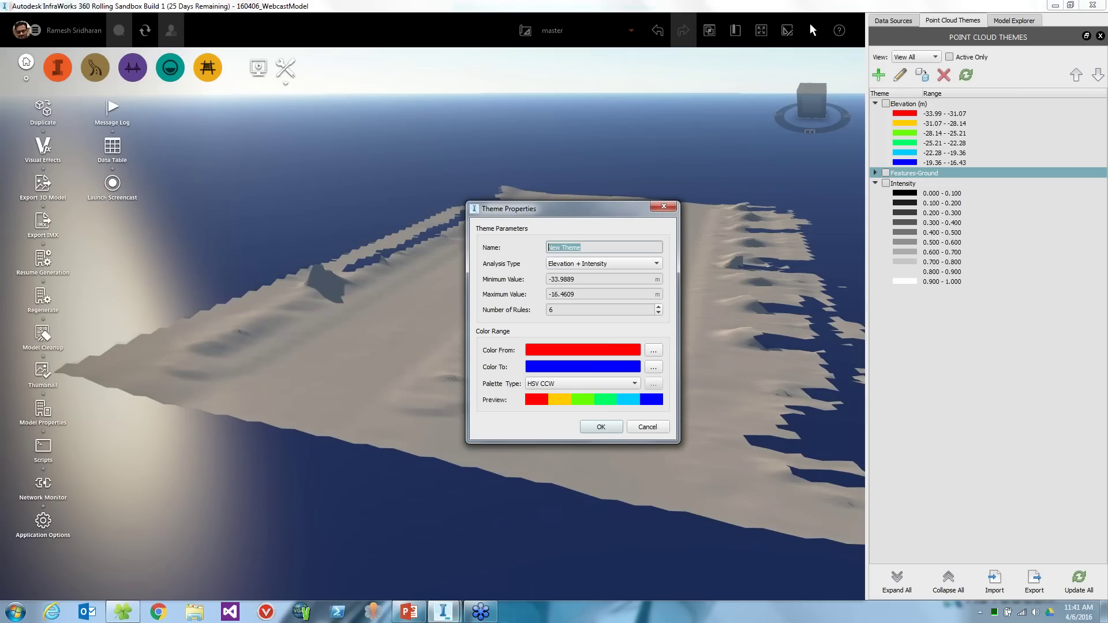
text(El)
click(601, 426)
Turn on Point Clouds in Model Explorer so the street cloud shows with the new theme
click(1010, 22)
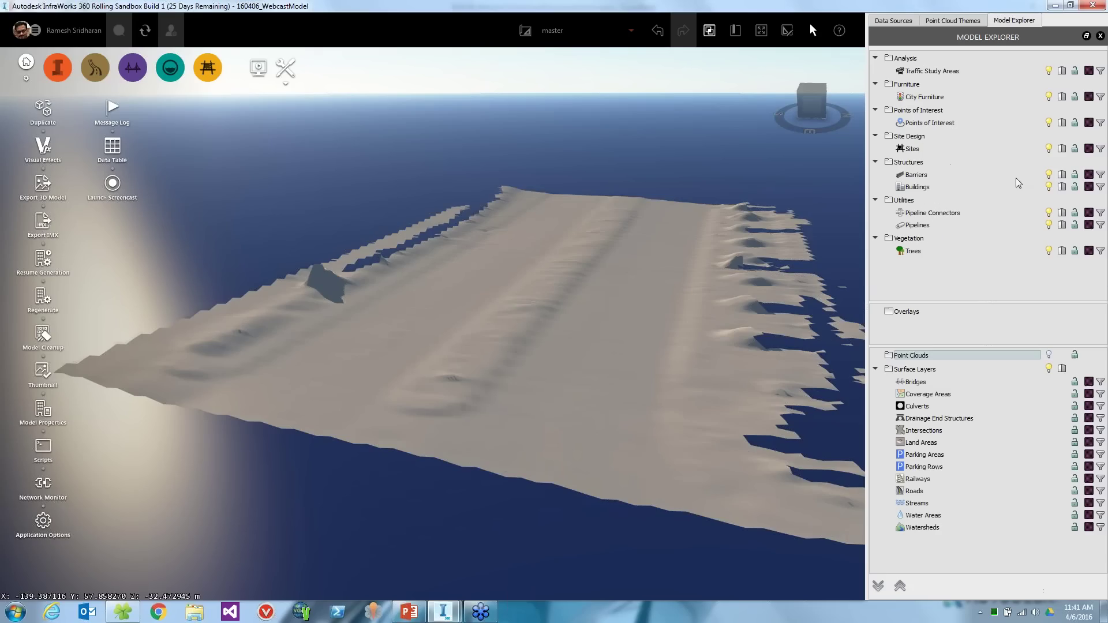
click(1048, 354)
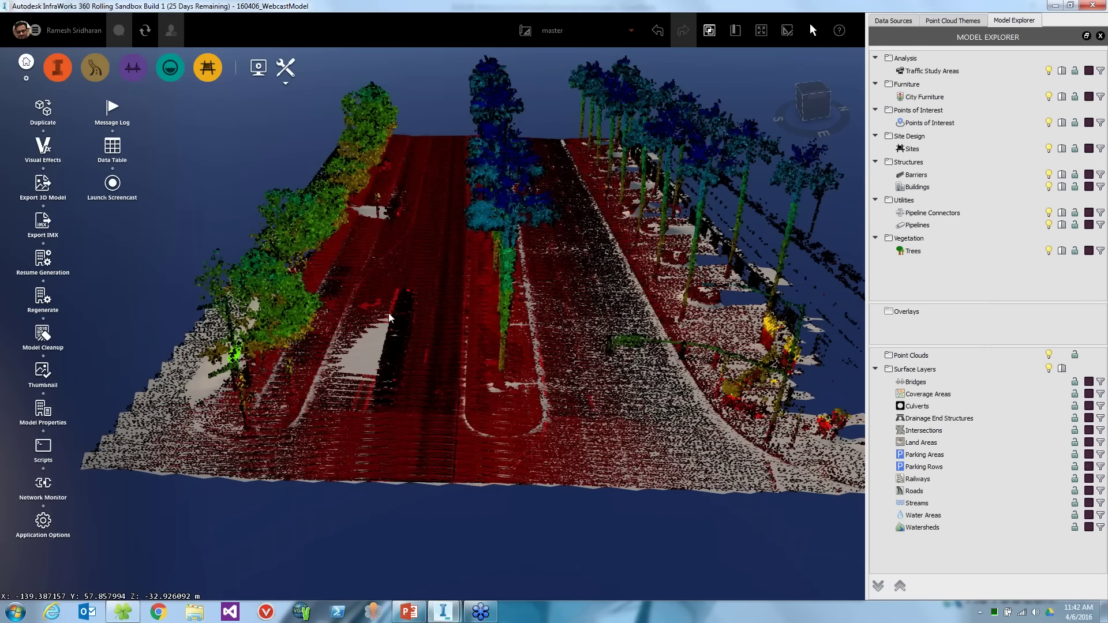
scroll(389, 312, up, 3)
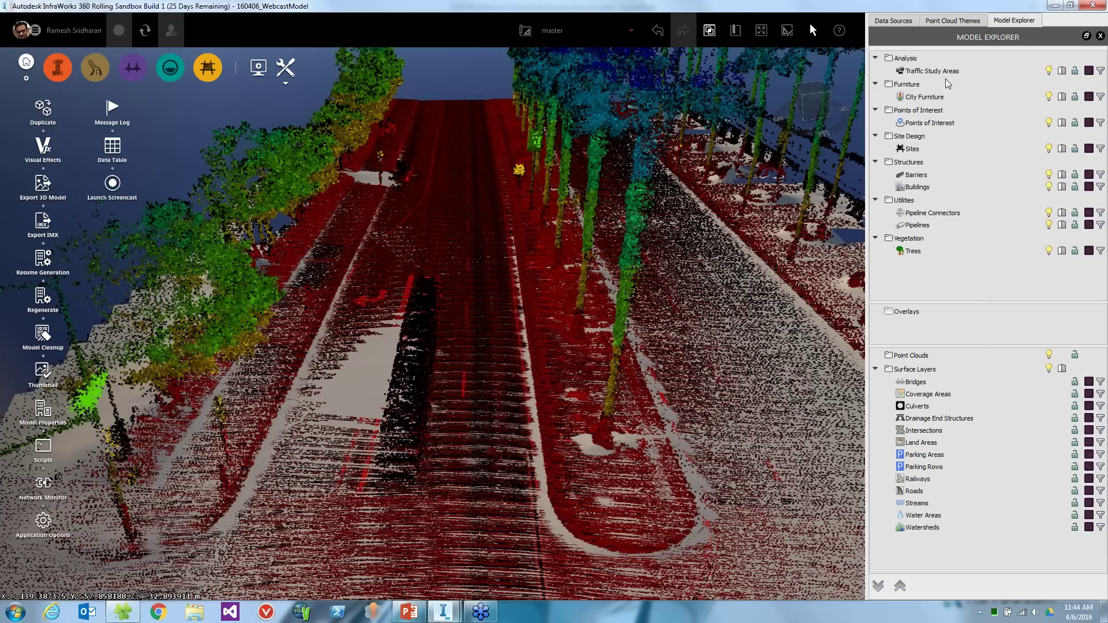
Switch off the El (m) elevation theme and zoom in toward the red car
click(952, 21)
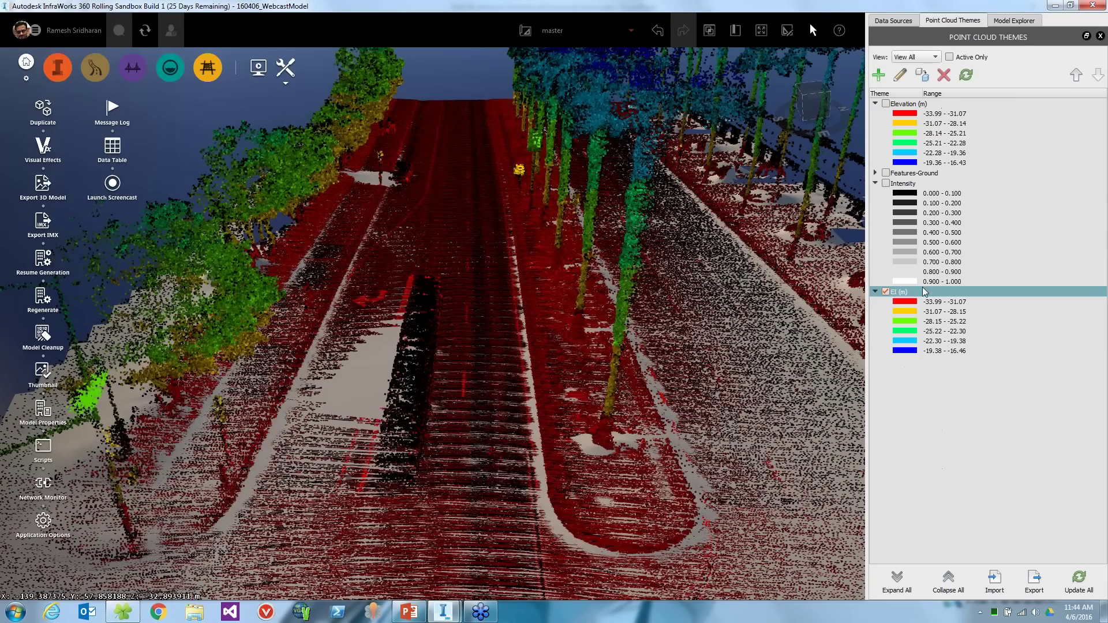
click(886, 293)
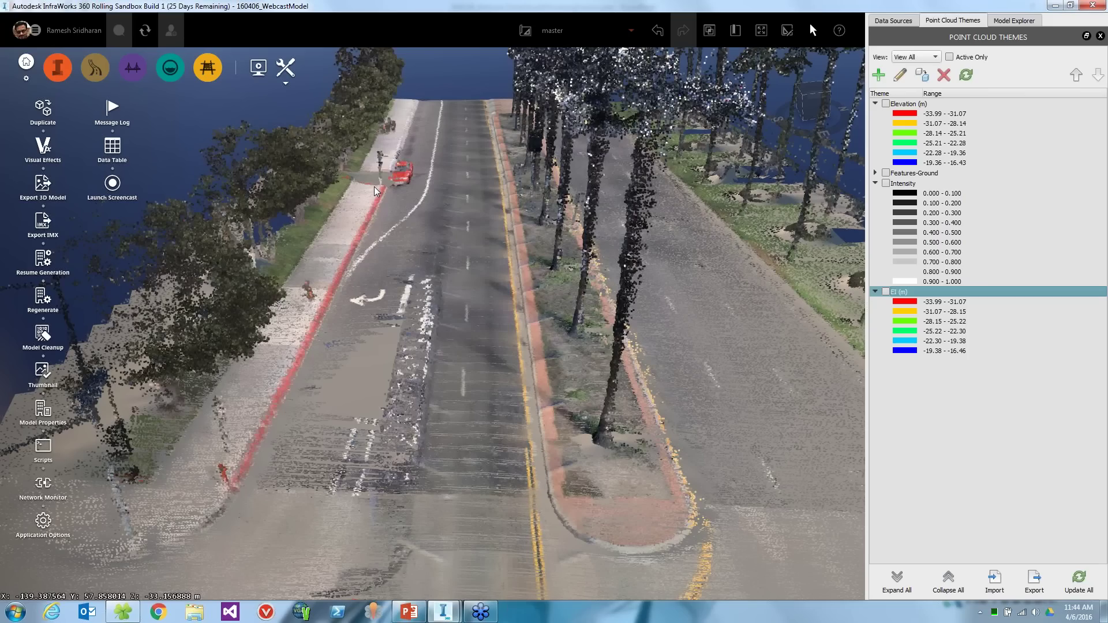
scroll(374, 186, up, 2)
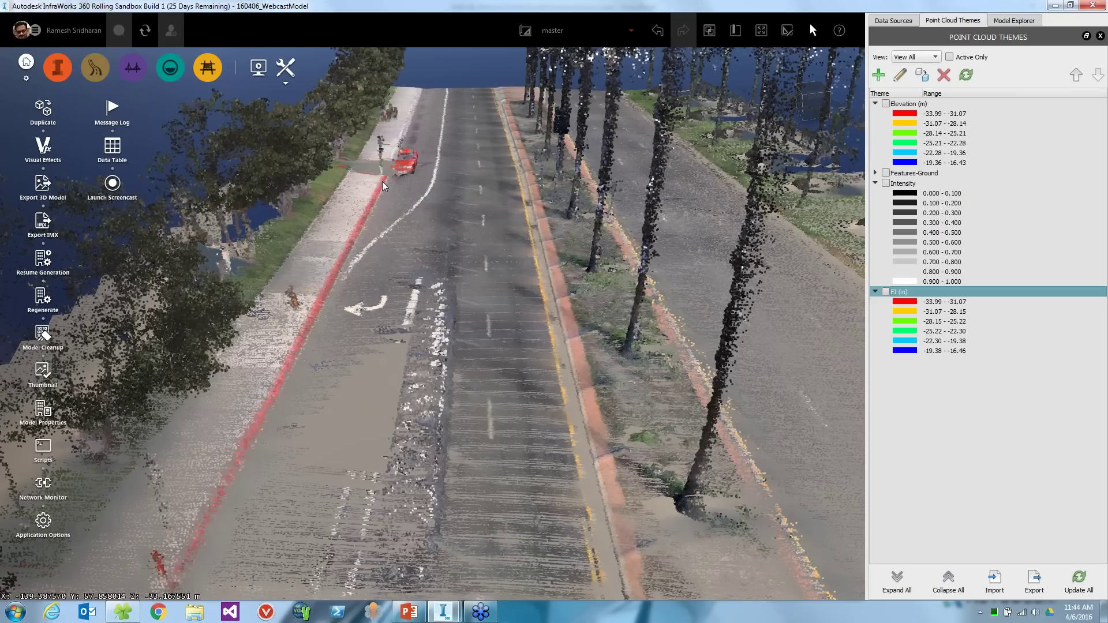
scroll(382, 182, up, 1)
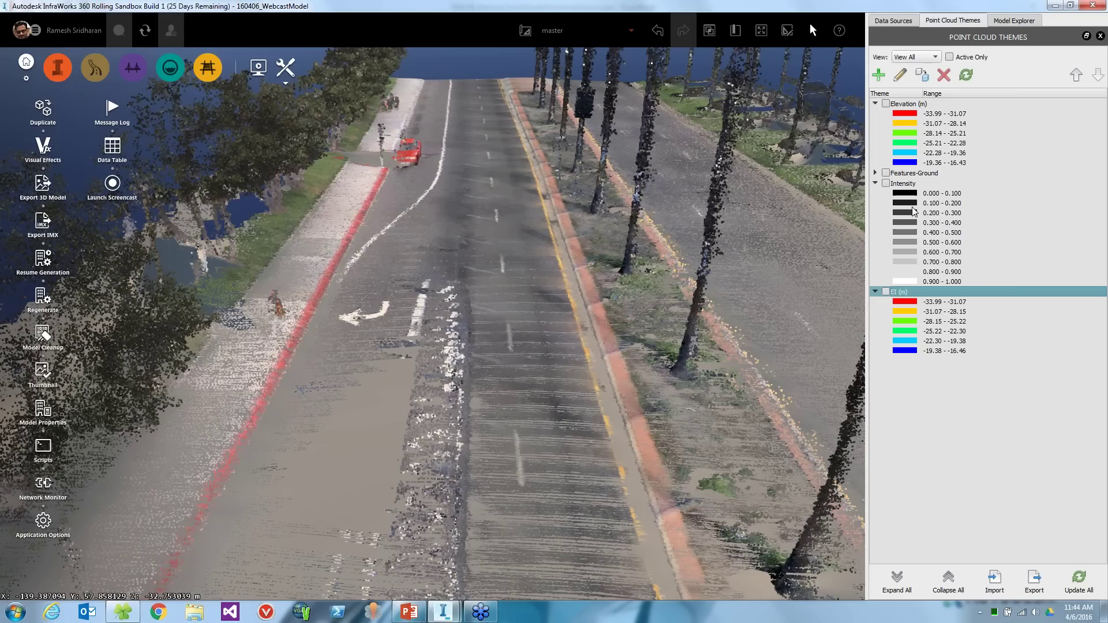
Turn on the Features-Ground theme to colour the road's ground points ochre
click(885, 173)
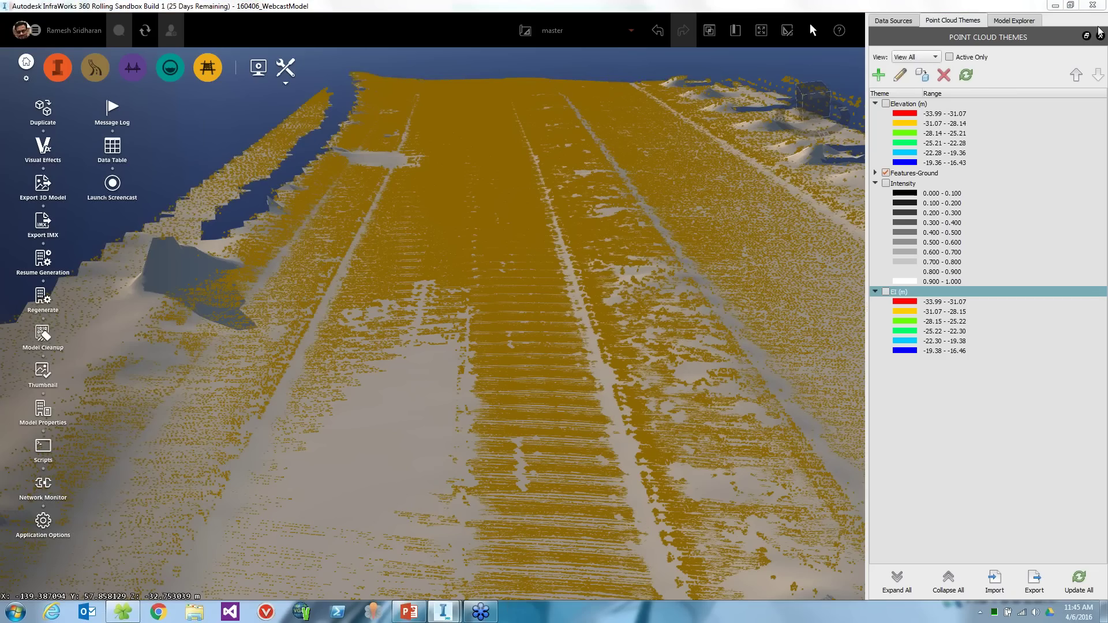
click(943, 25)
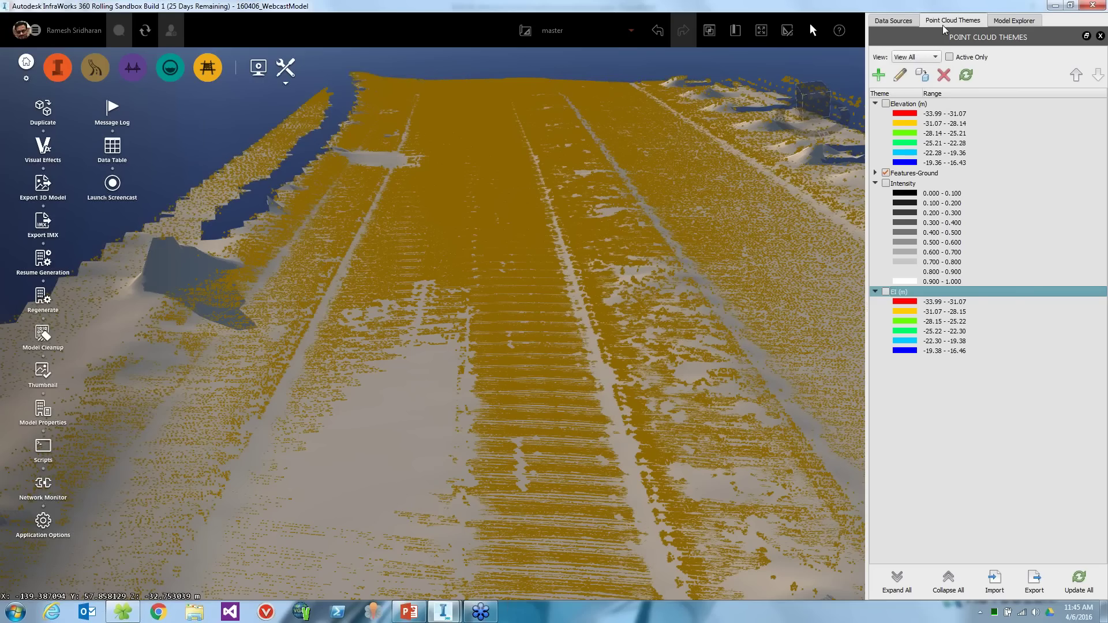